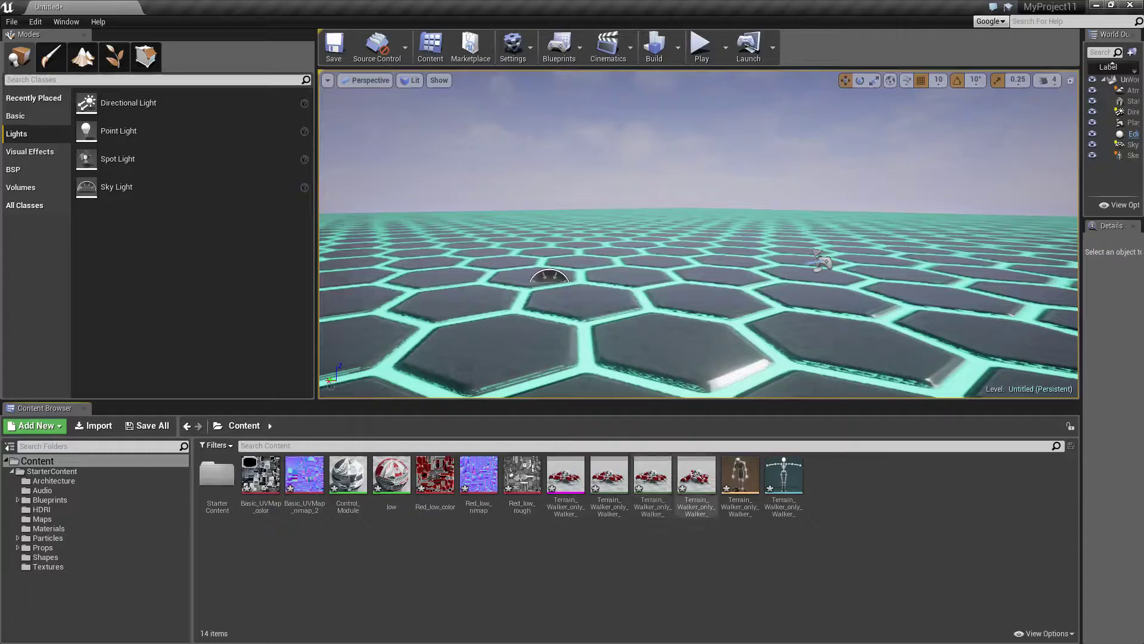
Place a second Terrain_Walker robot with Anim to Play enabled, then run the level in Play
drag(697, 477, 757, 262)
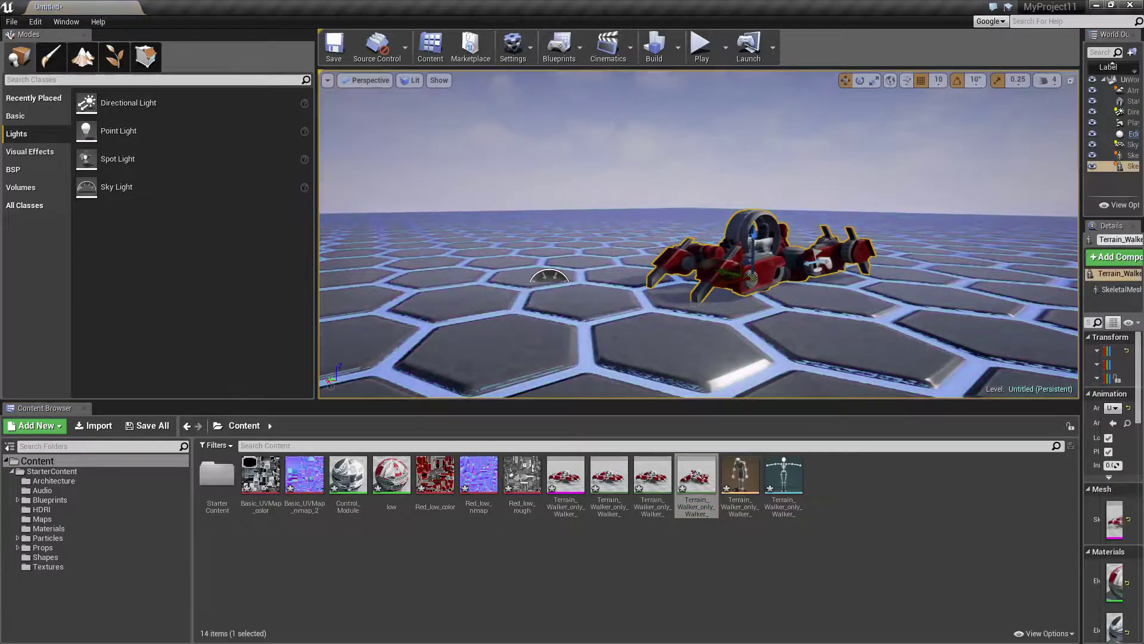
click(1113, 423)
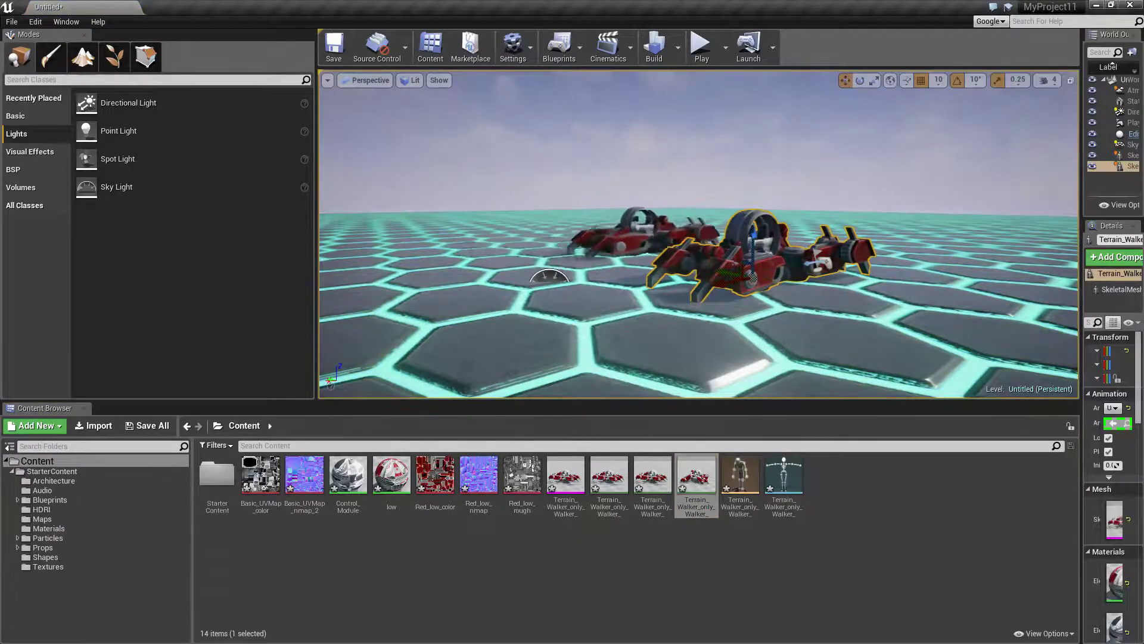
click(701, 45)
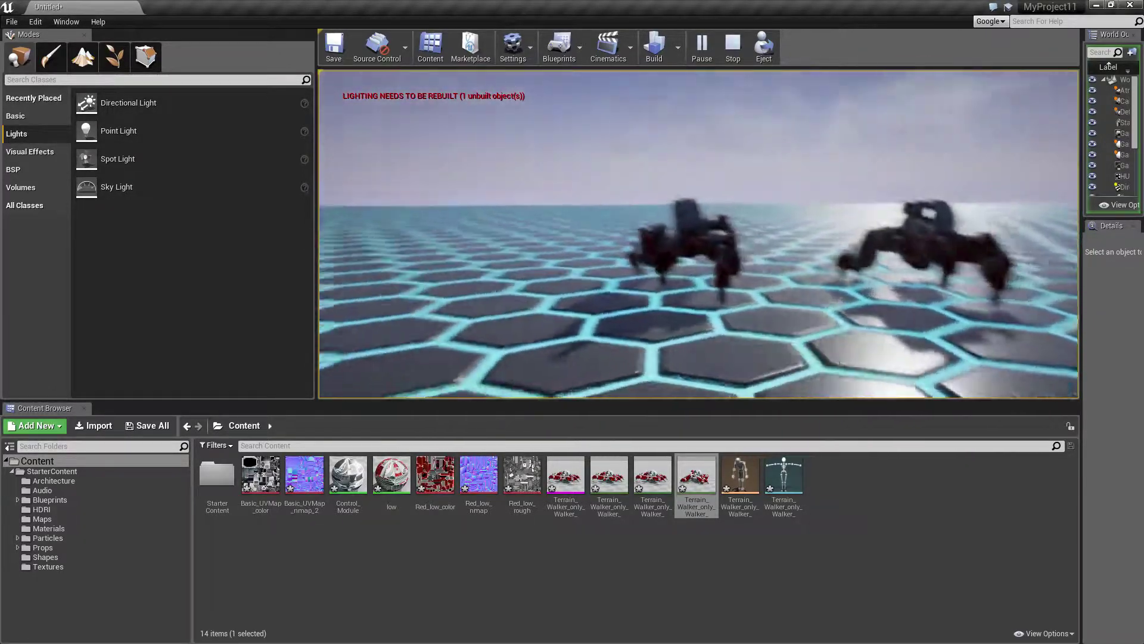
Stop the play session, delete the walkers, and undo once to restore a walker
key(Escape)
right_drag(698, 234, 699, 234)
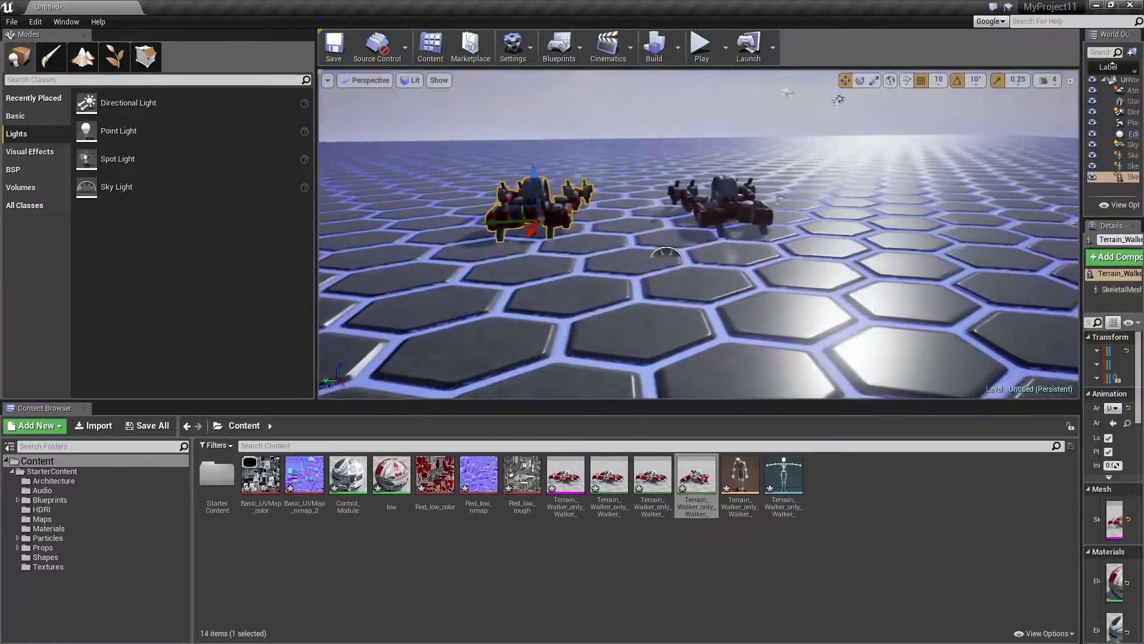
key(Delete)
click(718, 203)
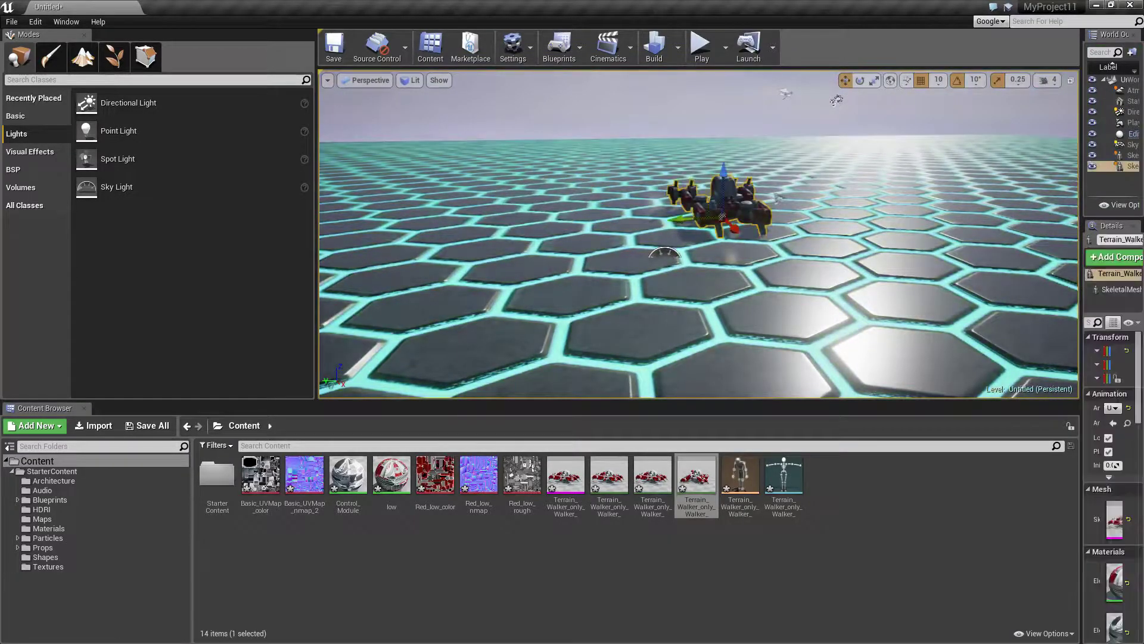
key(Delete)
key(ctrl+z)
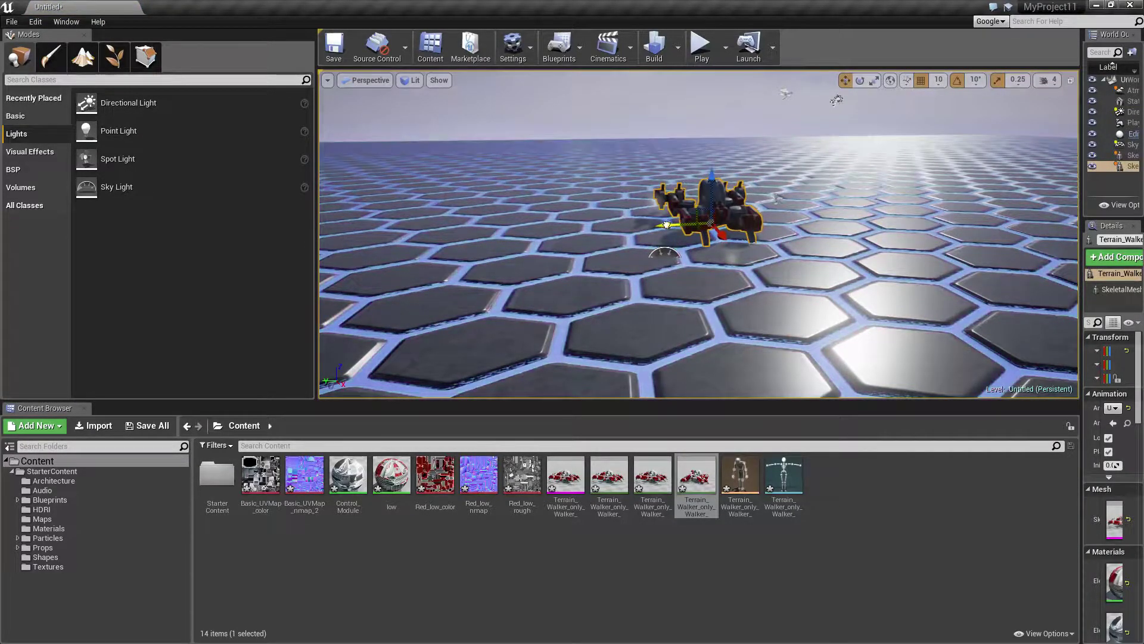
Alt-drag copies of the walkers leftward to form a row of about five robots
alt+drag(666, 225, 547, 230)
ctrl+click(713, 215)
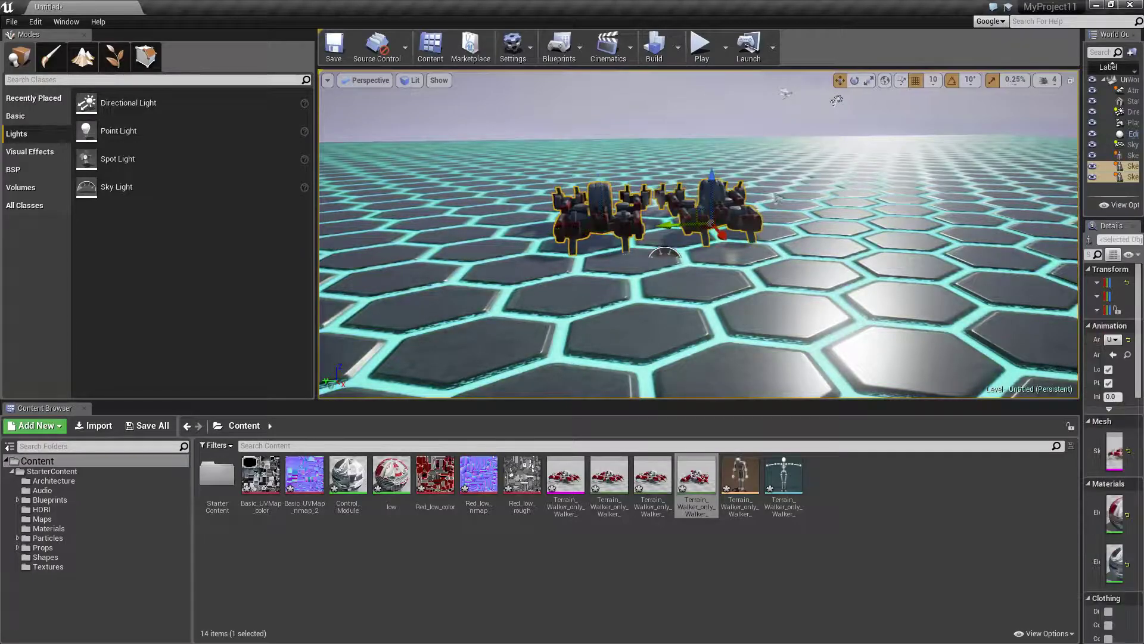
alt+drag(668, 225, 511, 234)
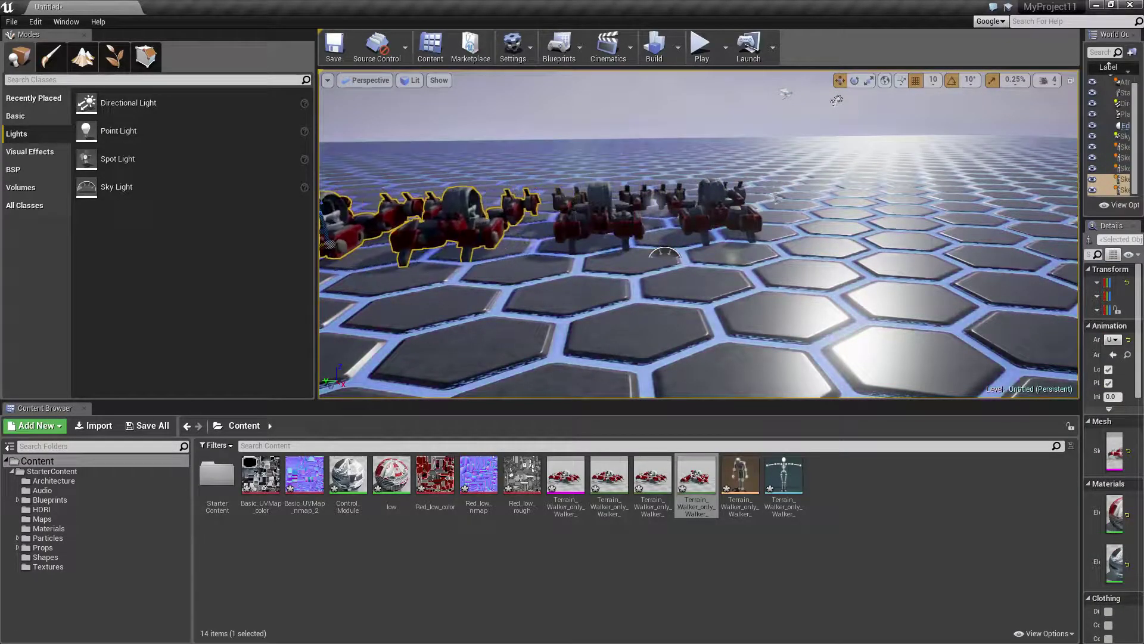
right_drag(666, 226, 703, 251)
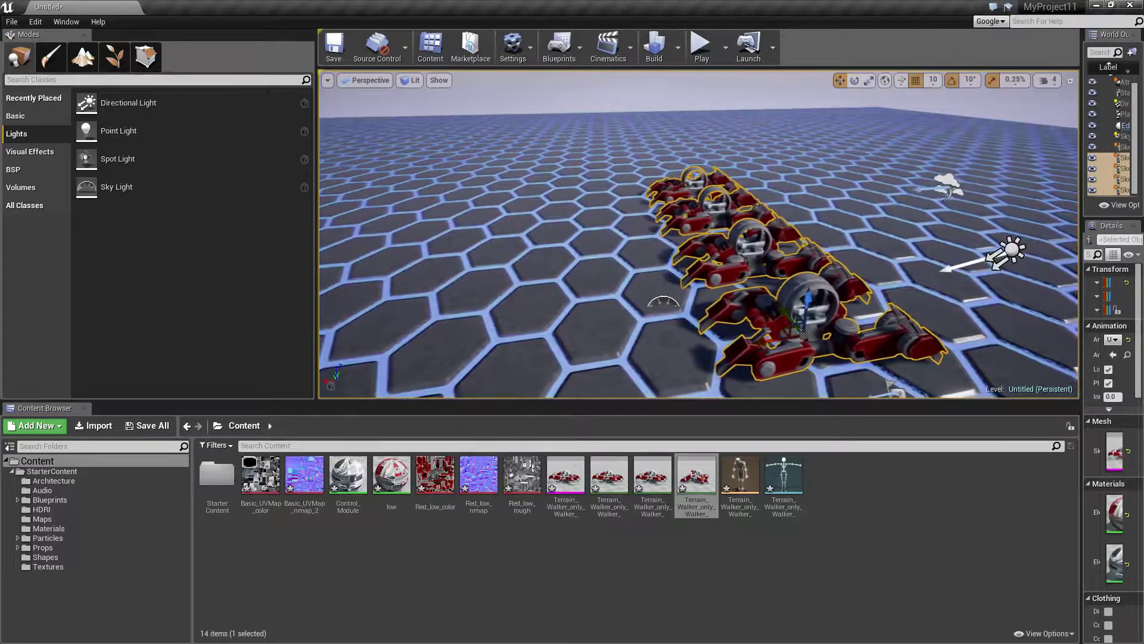
mouse_move(787, 326)
mouse_down()
mouse_move(966, 301)
mouse_move(889, 330)
mouse_up()
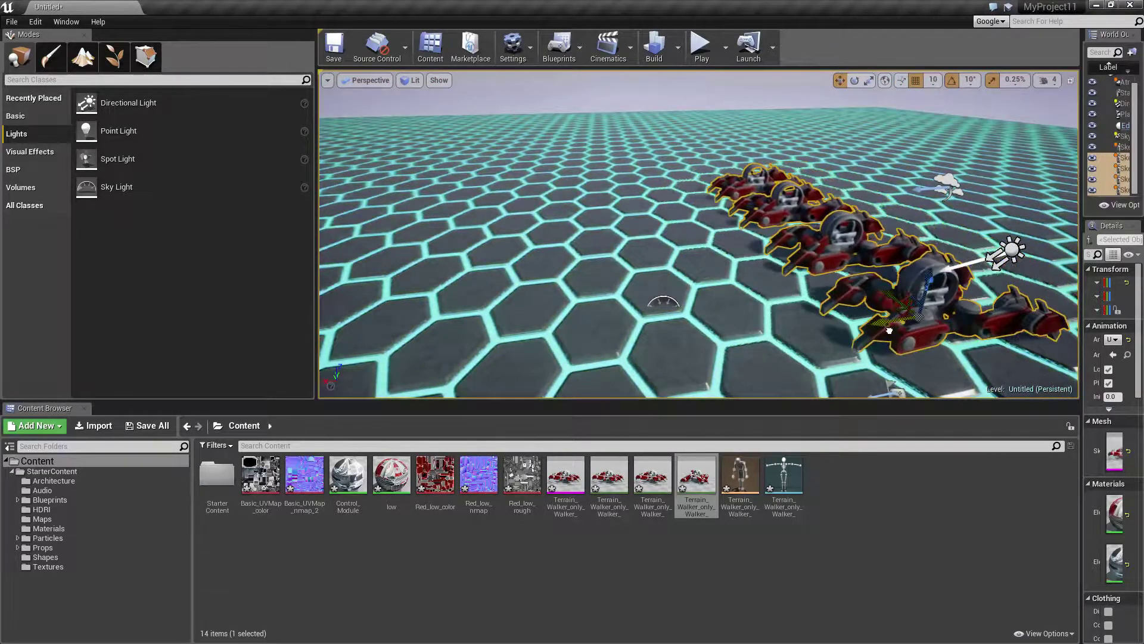
right_drag(697, 239, 596, 239)
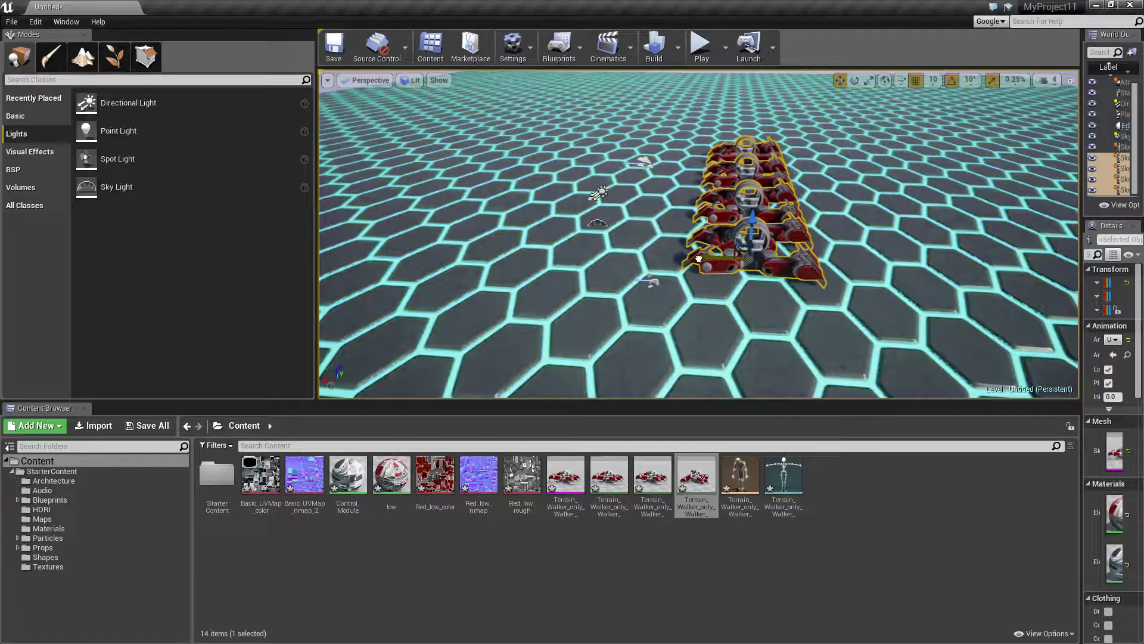
Alt-drag the walker row into a new block up-right, then enlarge the viewport taller and wider
drag(699, 258, 834, 264)
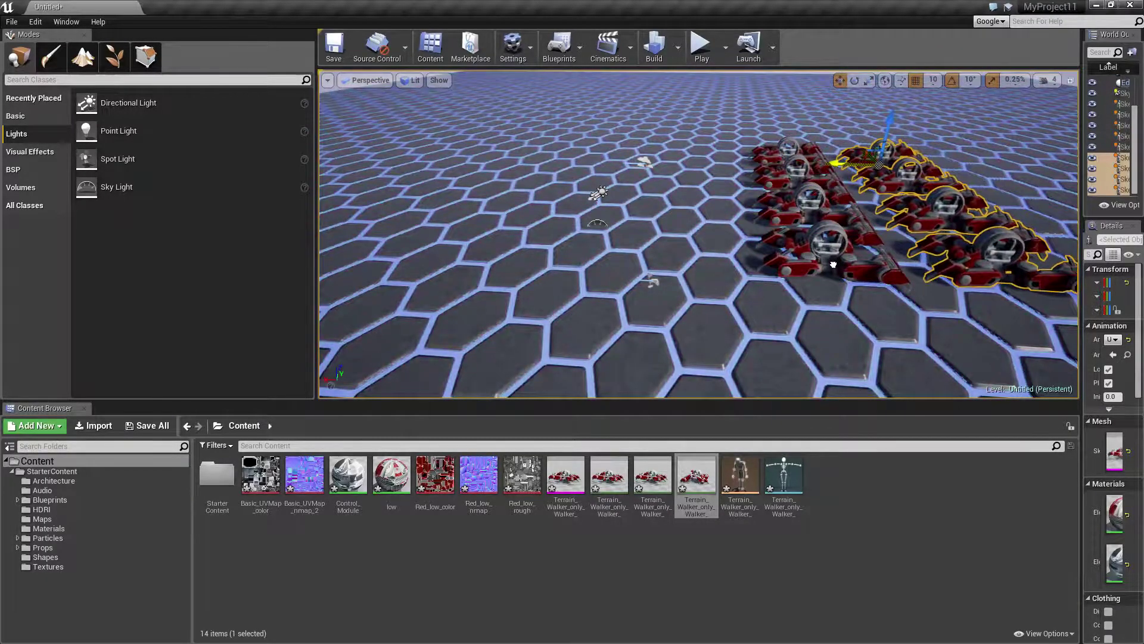
right_drag(834, 264, 882, 238)
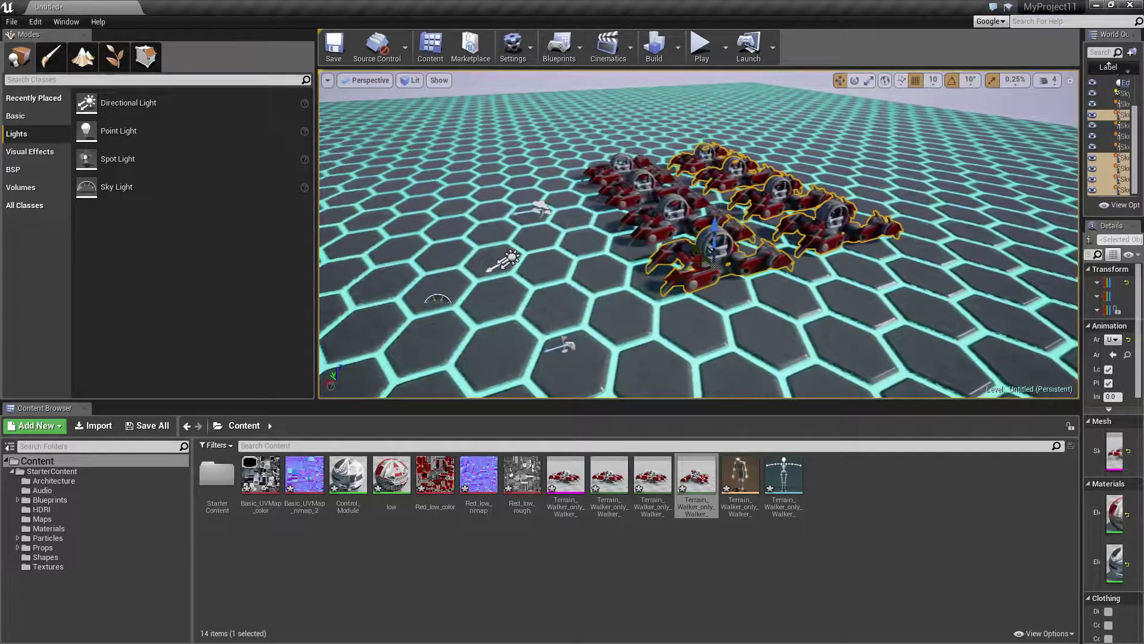
ctrl+click(564, 346)
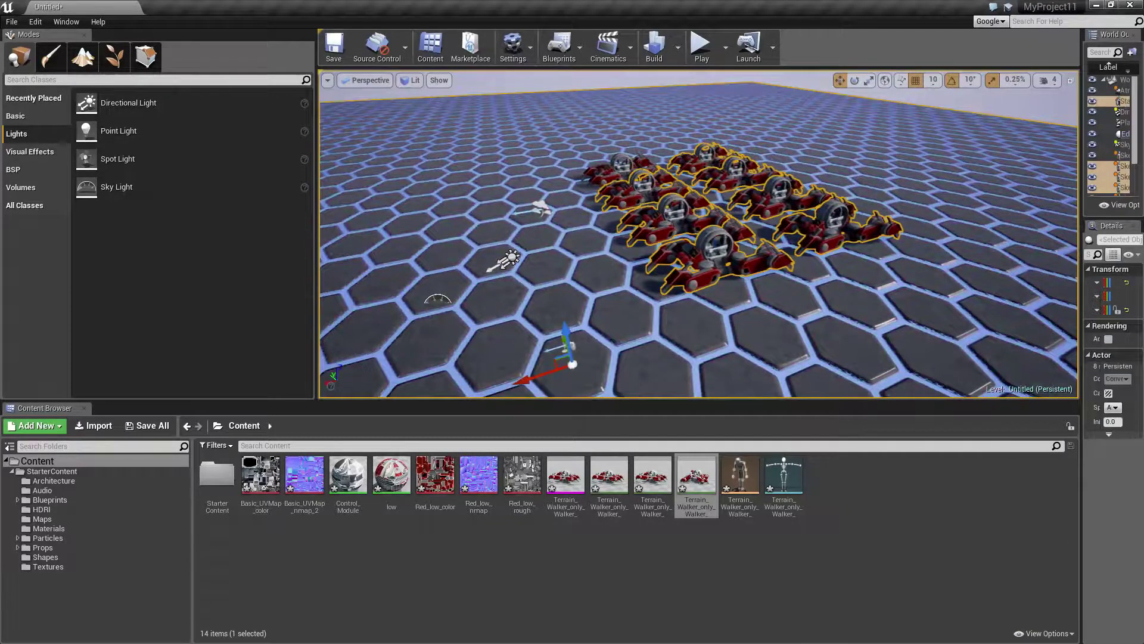
ctrl+click(563, 346)
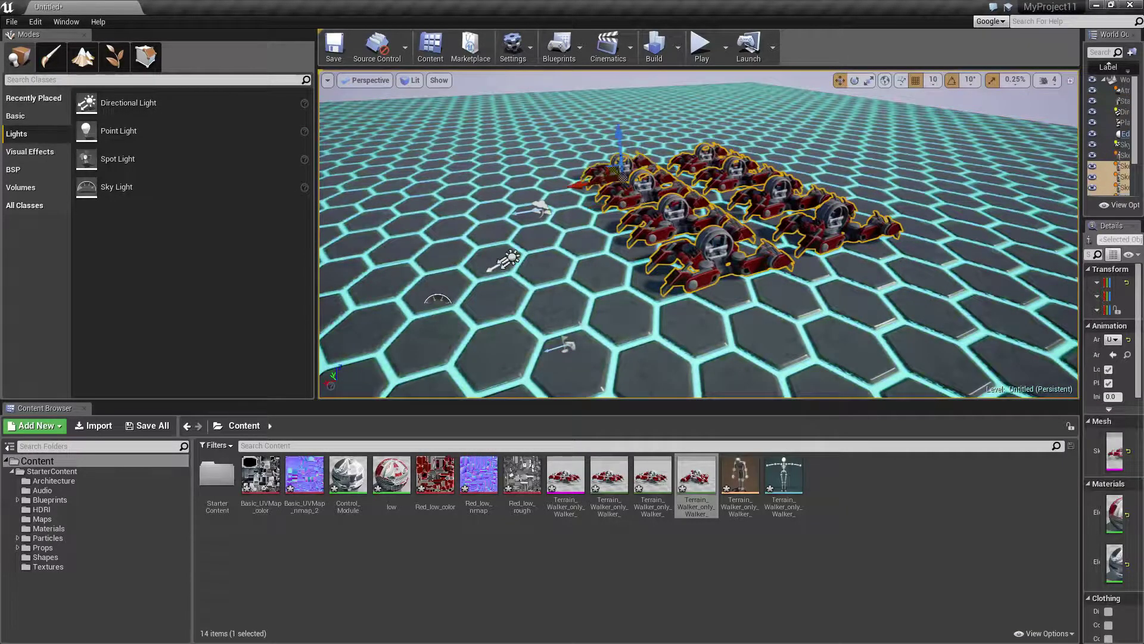
alt+drag(620, 173, 819, 148)
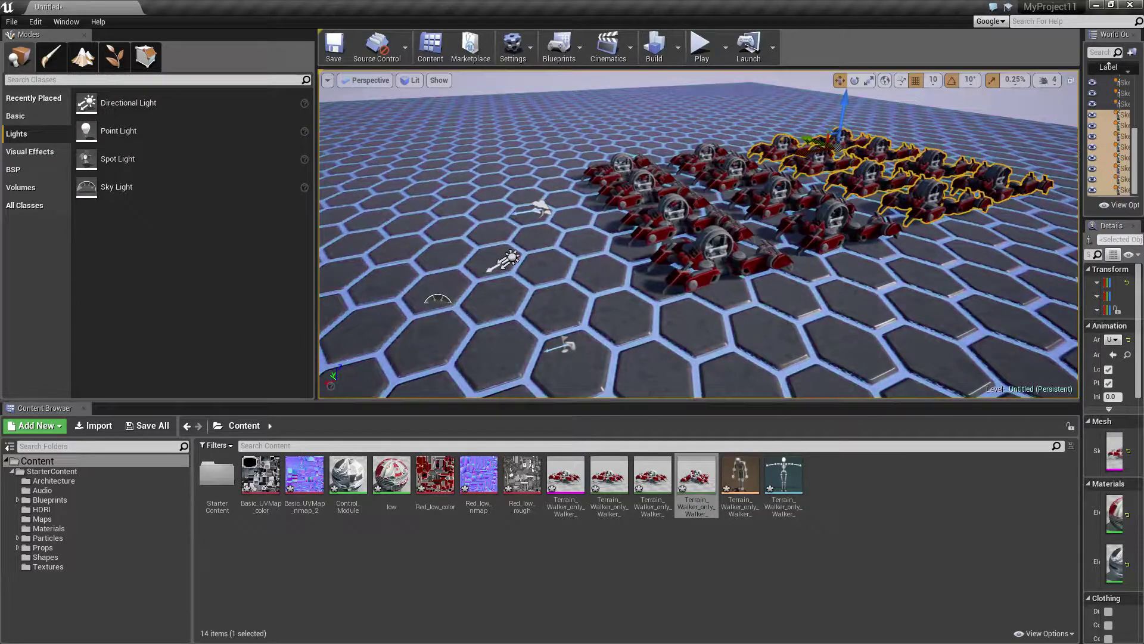
drag(596, 400, 596, 567)
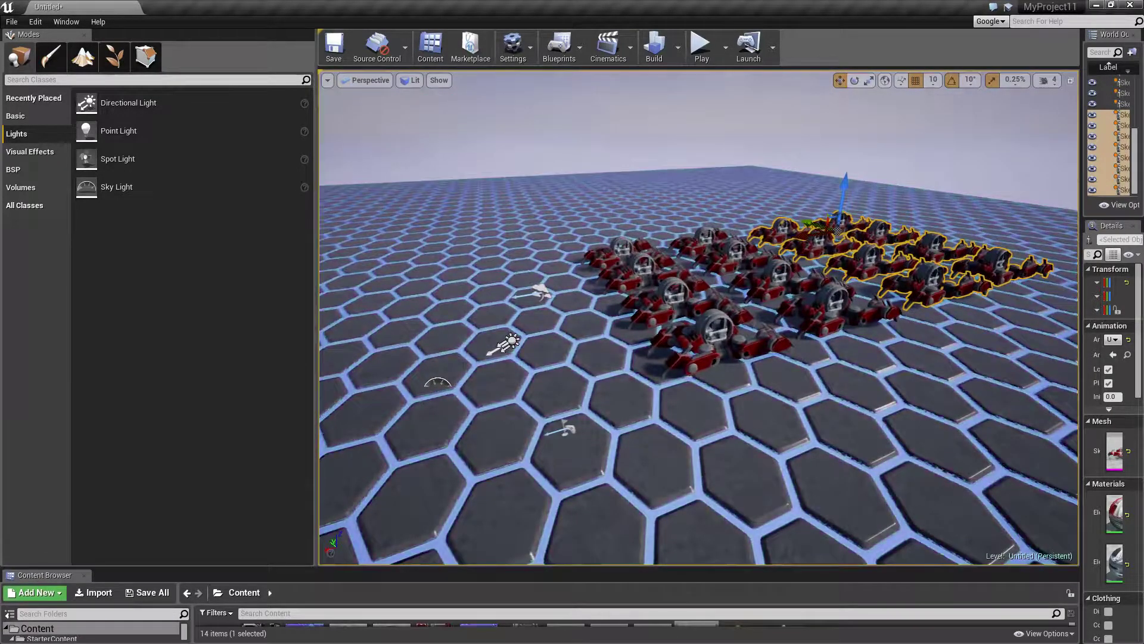
drag(317, 298, 114, 298)
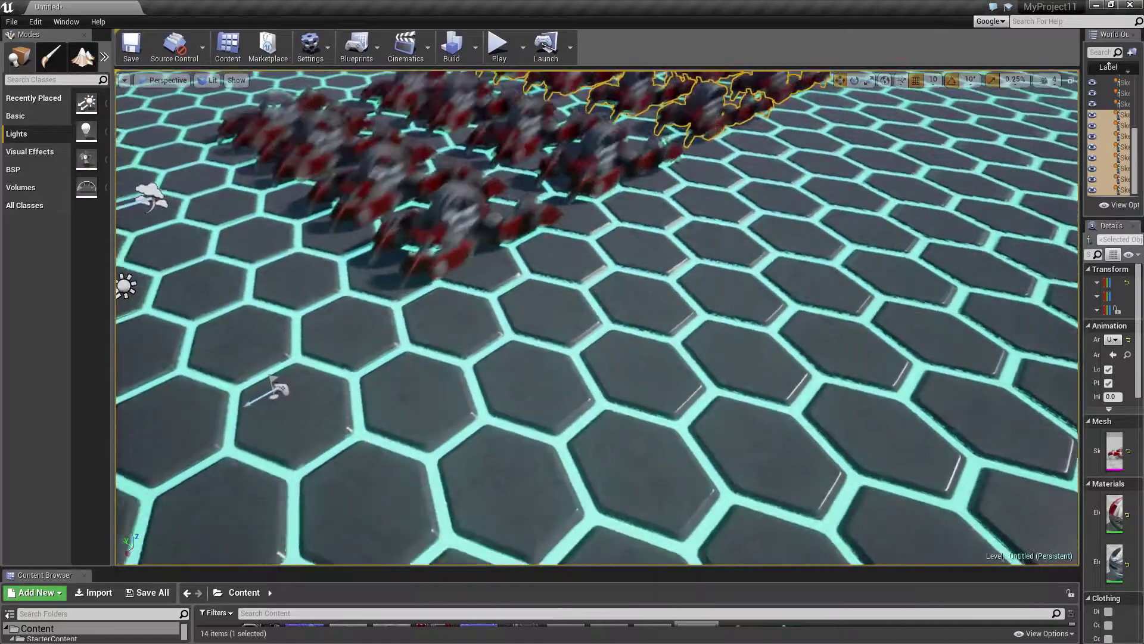
right_drag(596, 357, 596, 268)
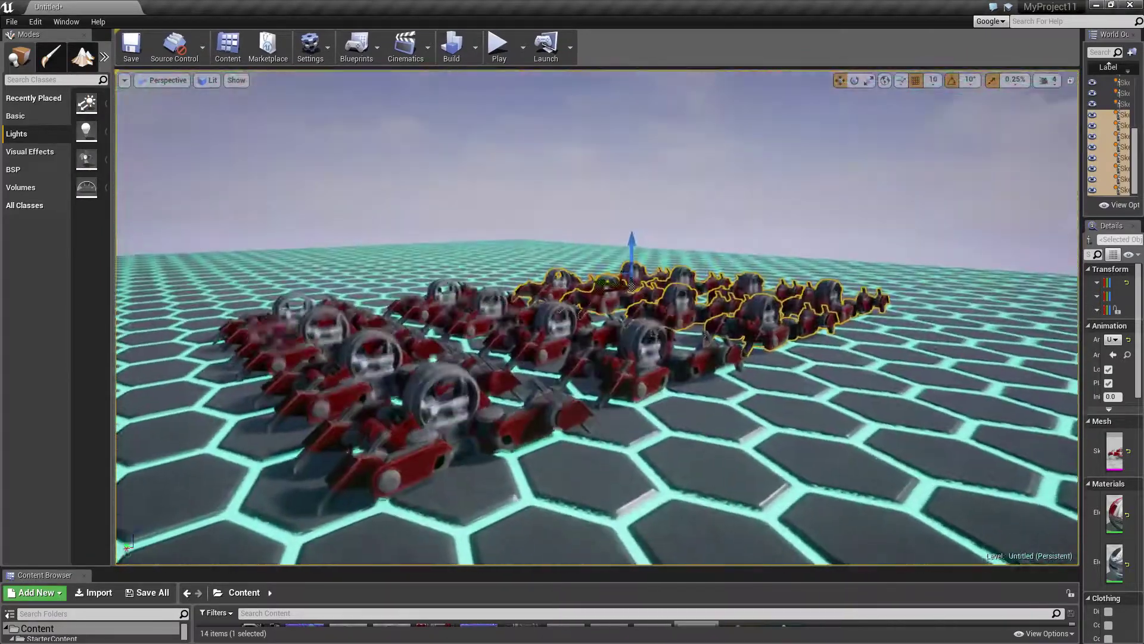
click(499, 48)
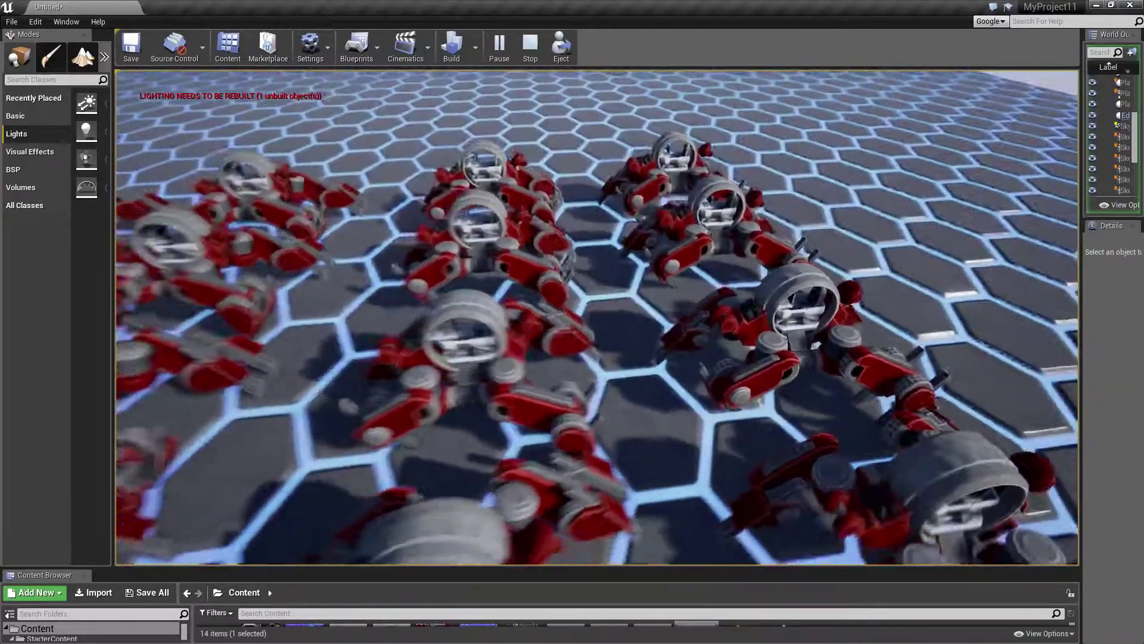
key(Escape)
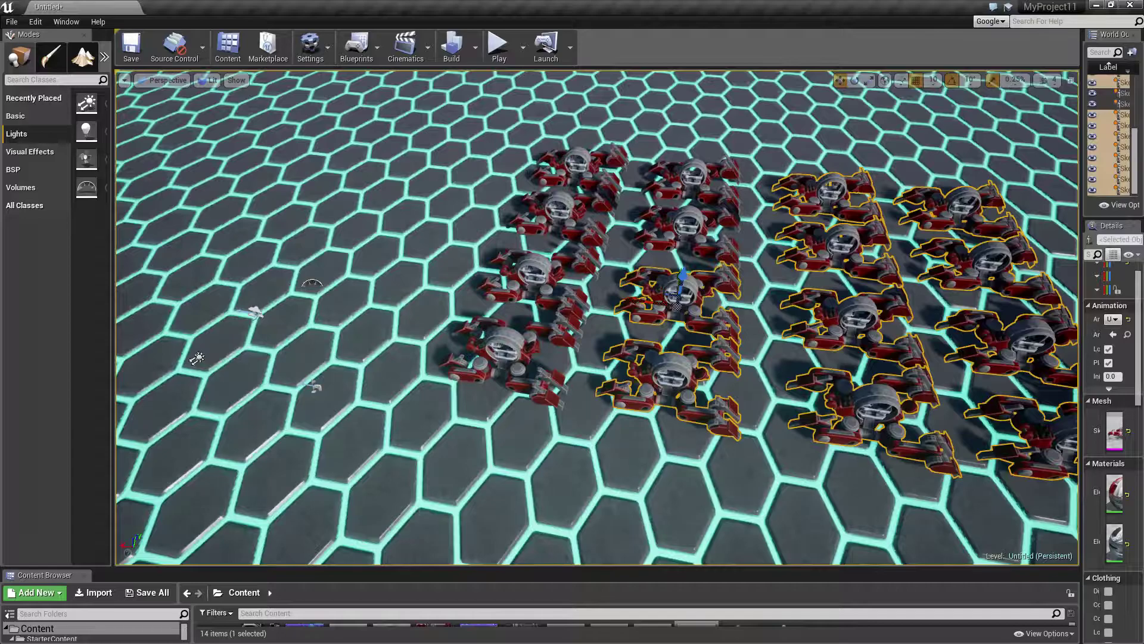
Reselect the robot group, shift it right and Alt-drag a copy up-right
click(314, 386)
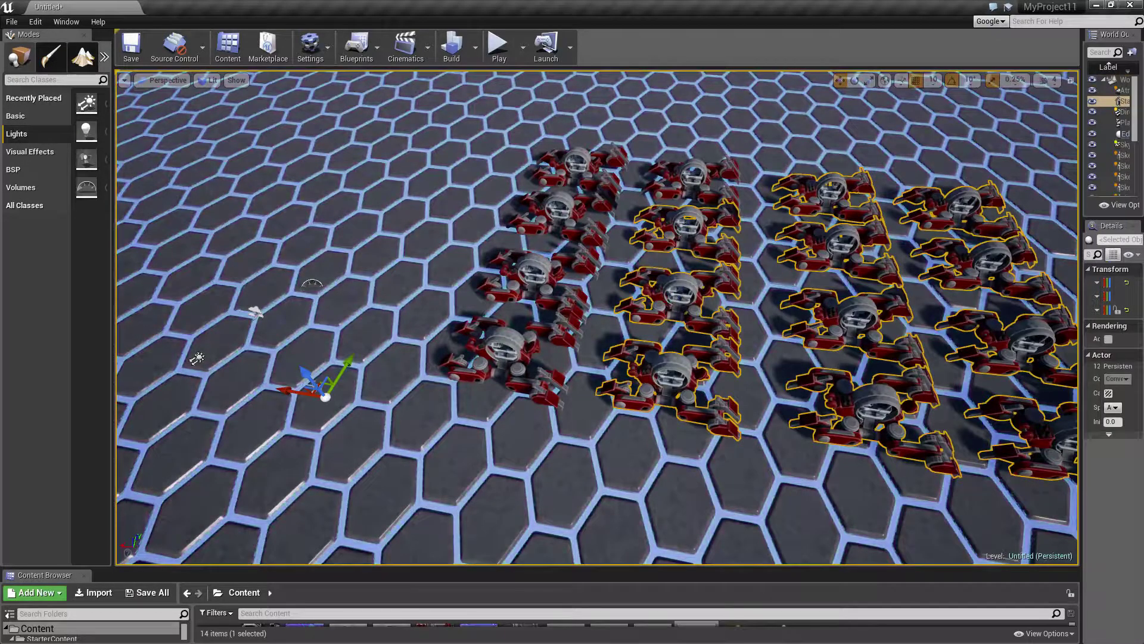
ctrl+click(690, 179)
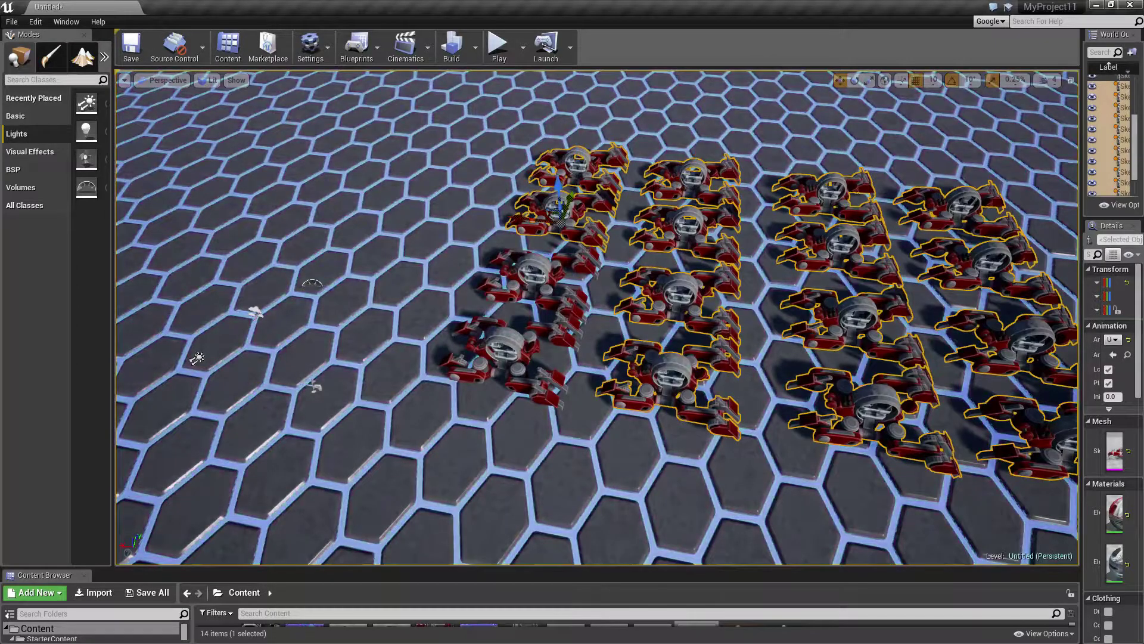
mouse_move(596, 316)
alt+mouse_down()
mouse_move(453, 321)
mouse_move(417, 369)
alt+mouse_up()
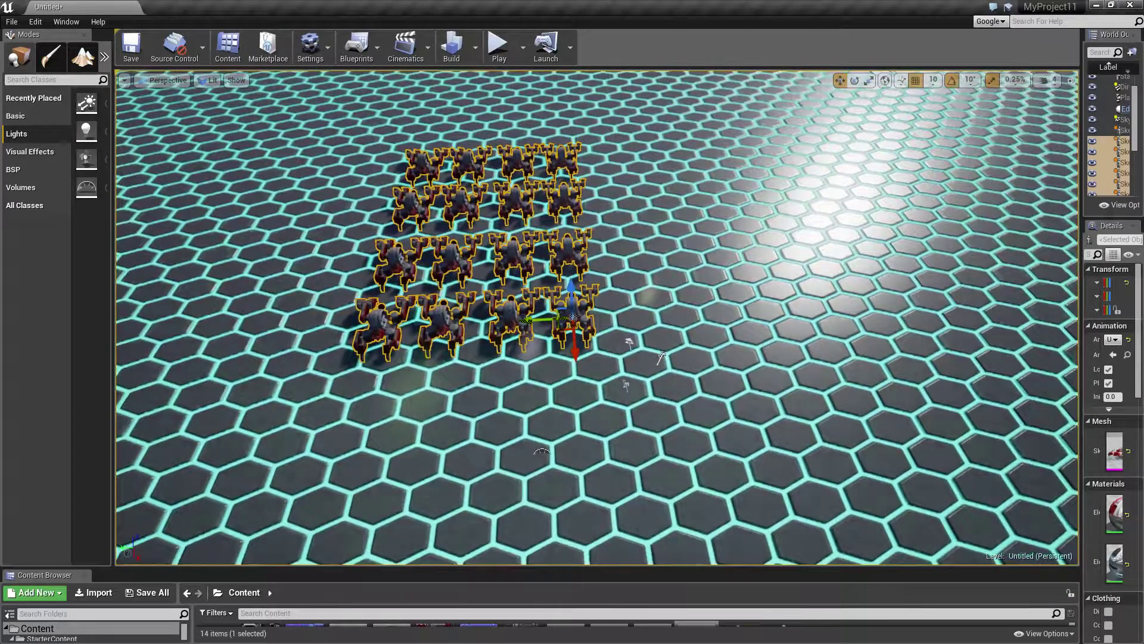
drag(525, 301, 620, 296)
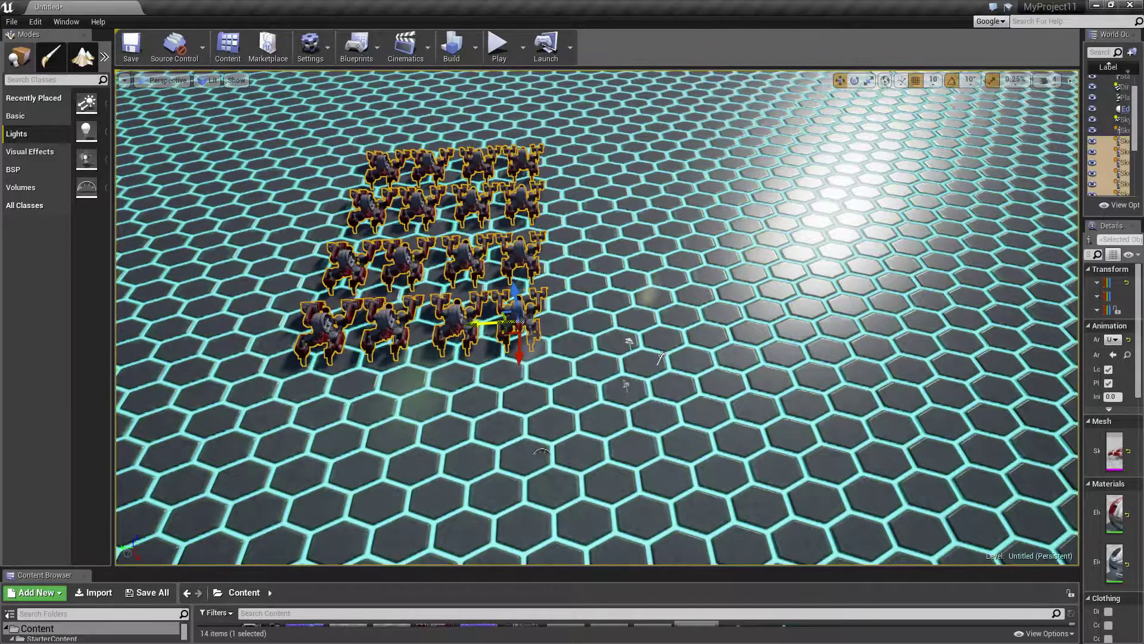
alt+drag(473, 320, 635, 300)
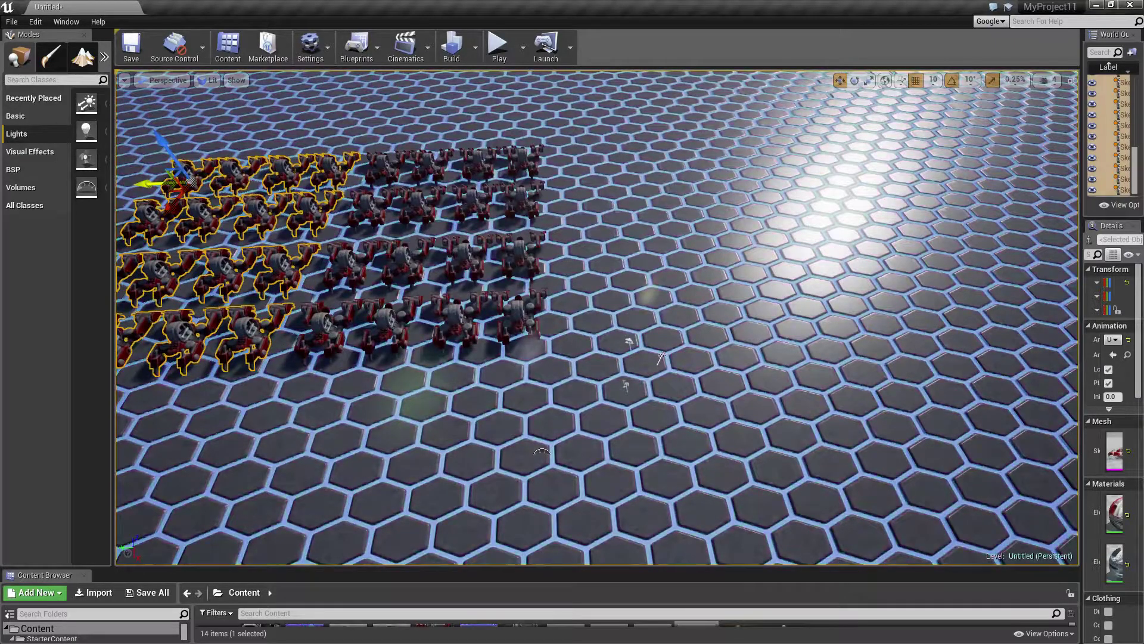
alt+drag(149, 235, 649, 215)
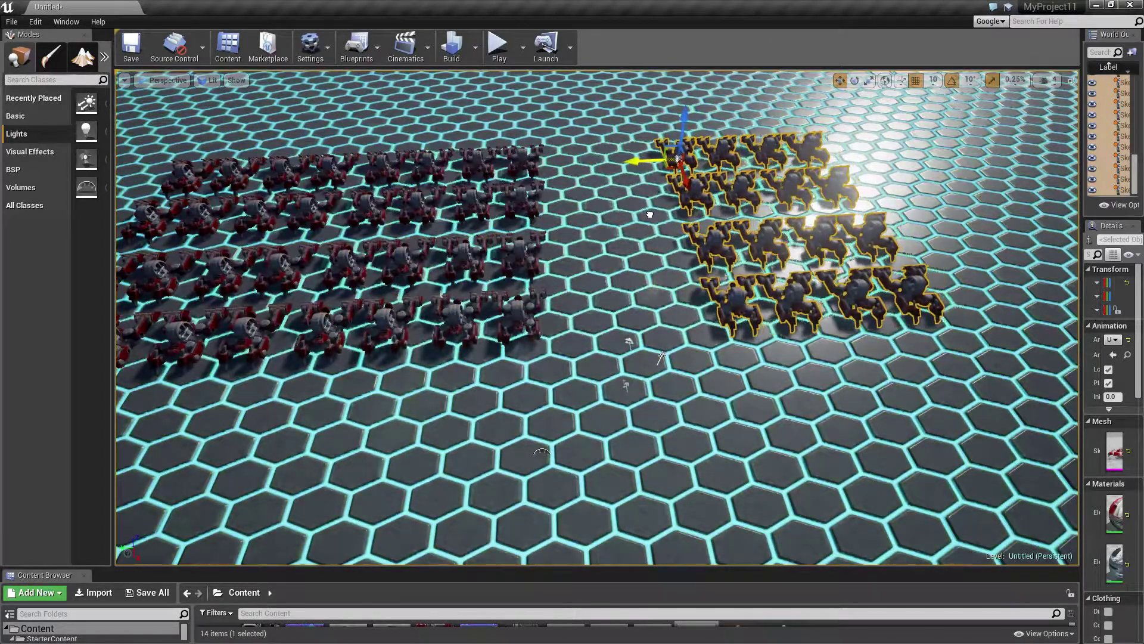
Place another copy of the robot group to the right and try rotate and scale modes
alt+drag(626, 146, 817, 138)
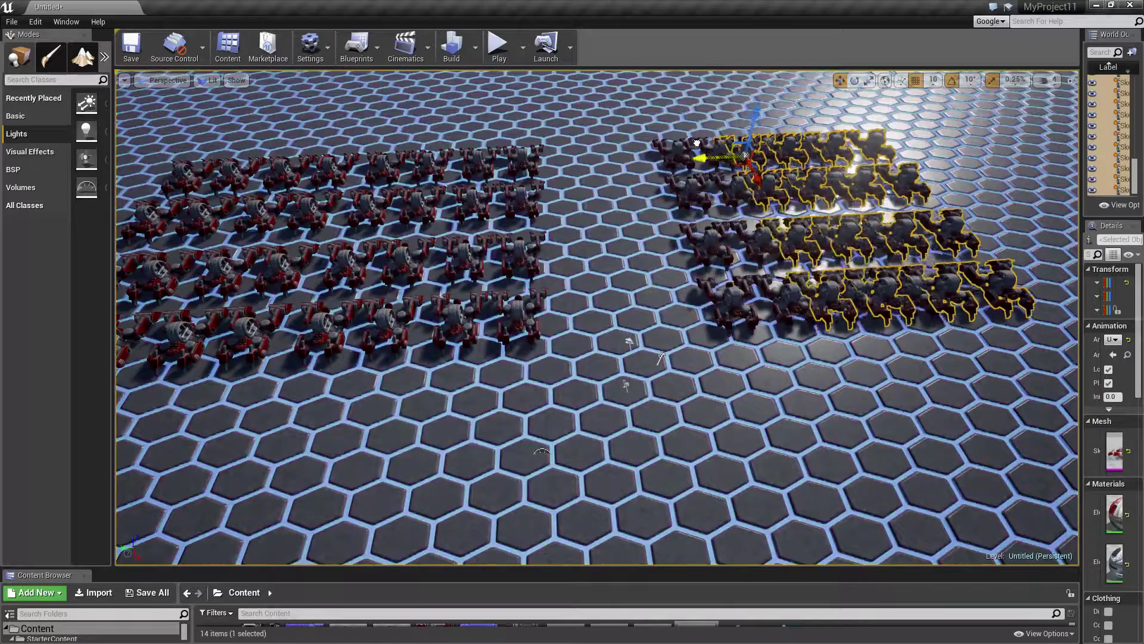
mouse_move(816, 138)
right_down()
mouse_move(656, 179)
mouse_move(691, 197)
right_up()
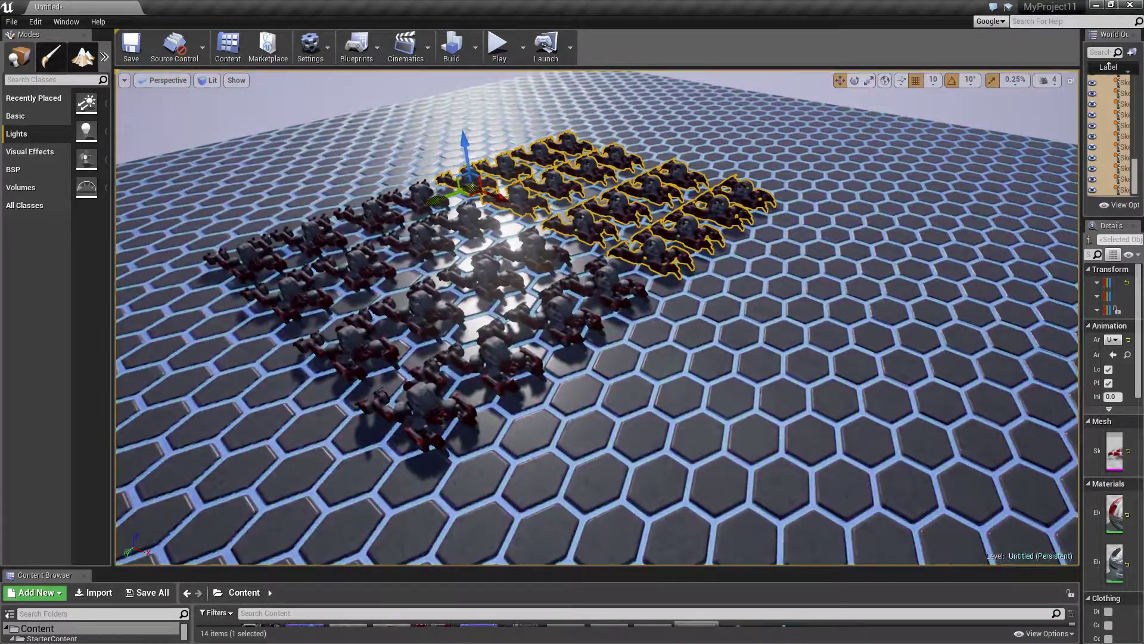
drag(604, 219, 594, 216)
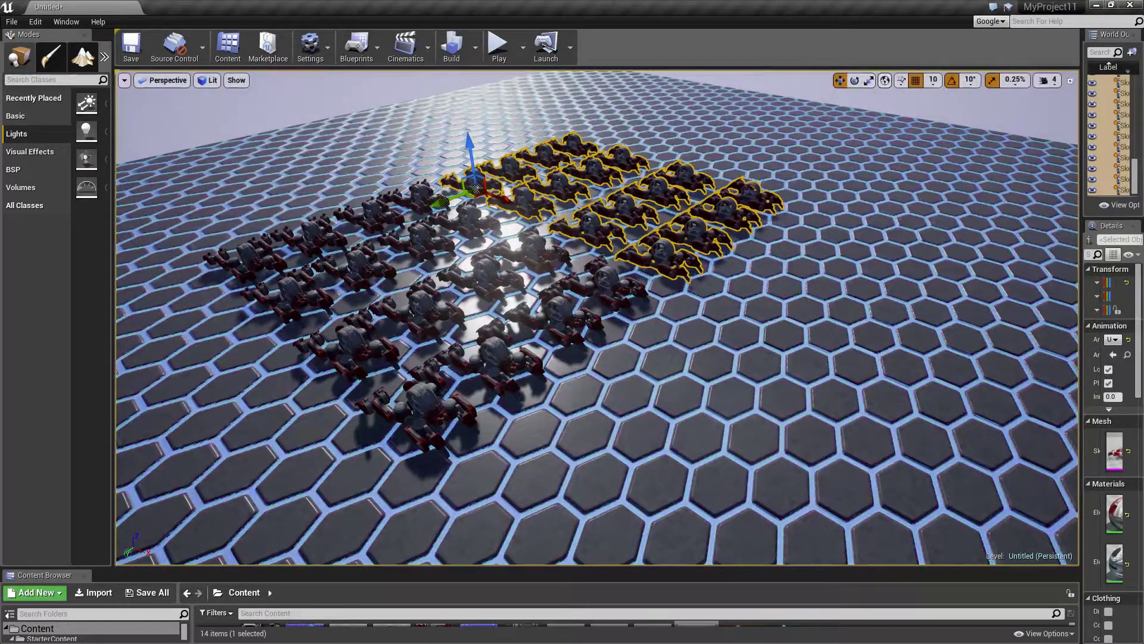
key(e)
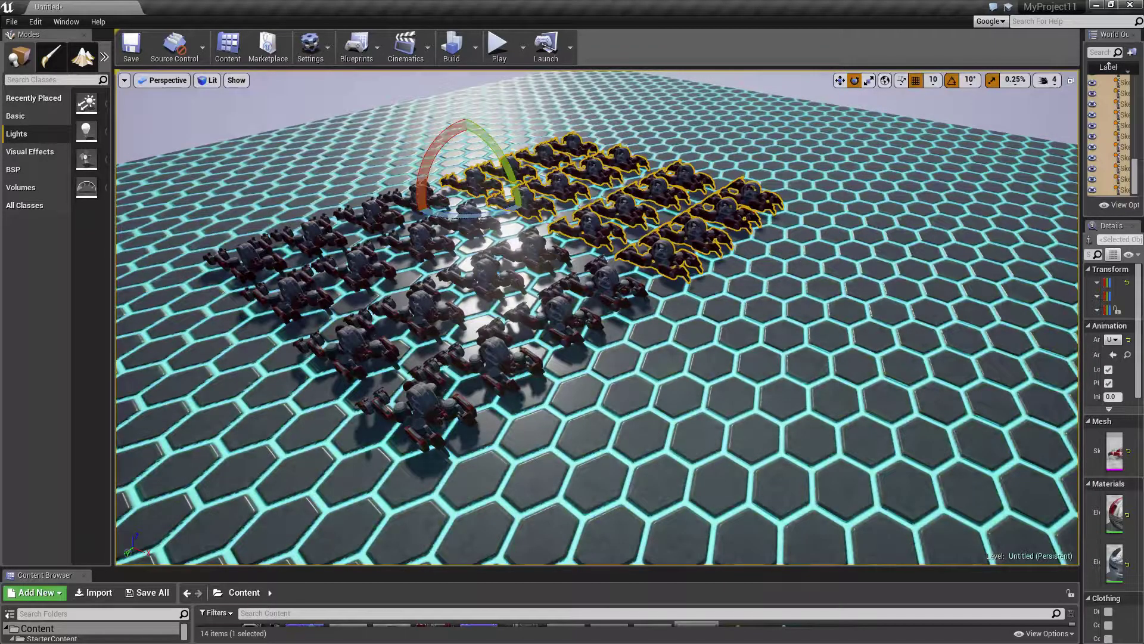
key(r)
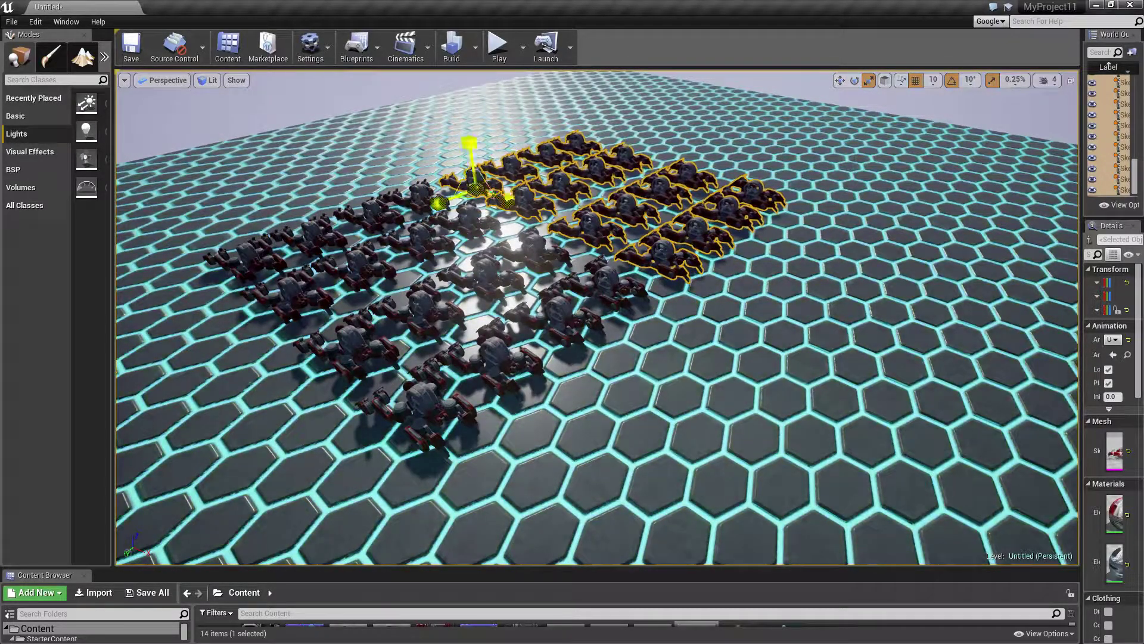
mouse_move(312, 498)
right_down()
mouse_move(567, 396)
mouse_move(526, 398)
right_up()
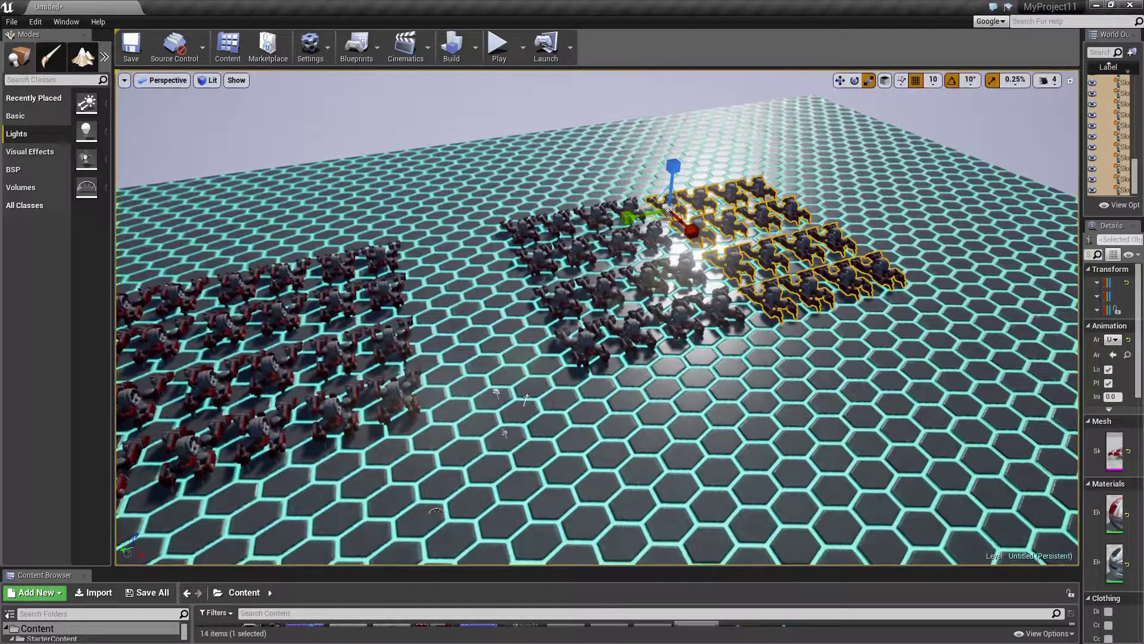
Copy the robot group toward the lower right, slide it left, and frame the selection
key(w)
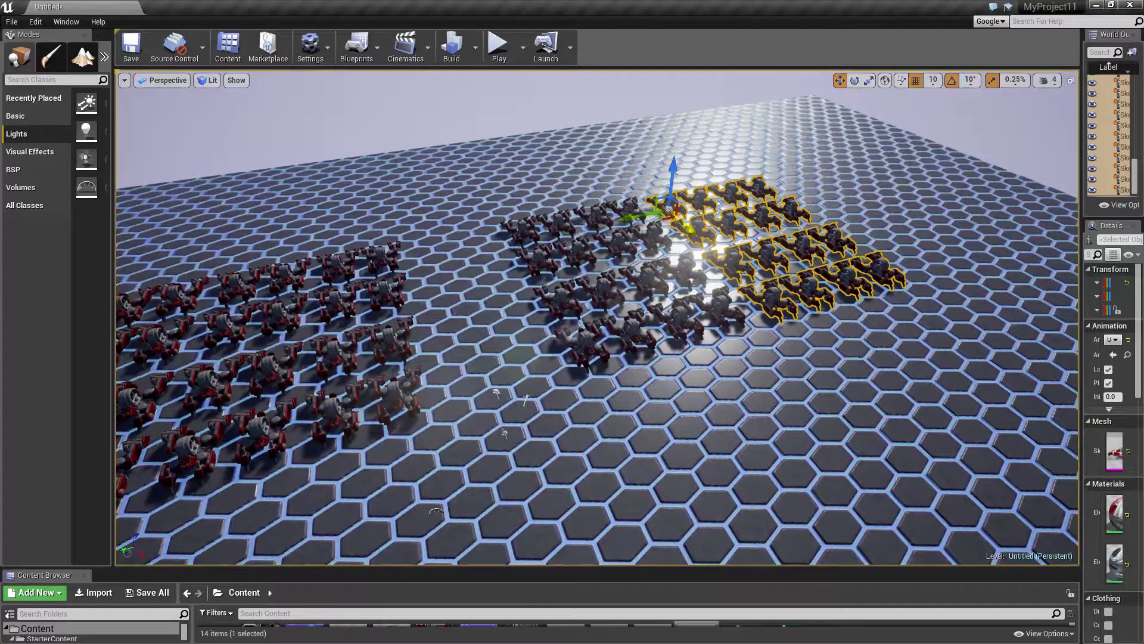
drag(695, 233, 713, 223)
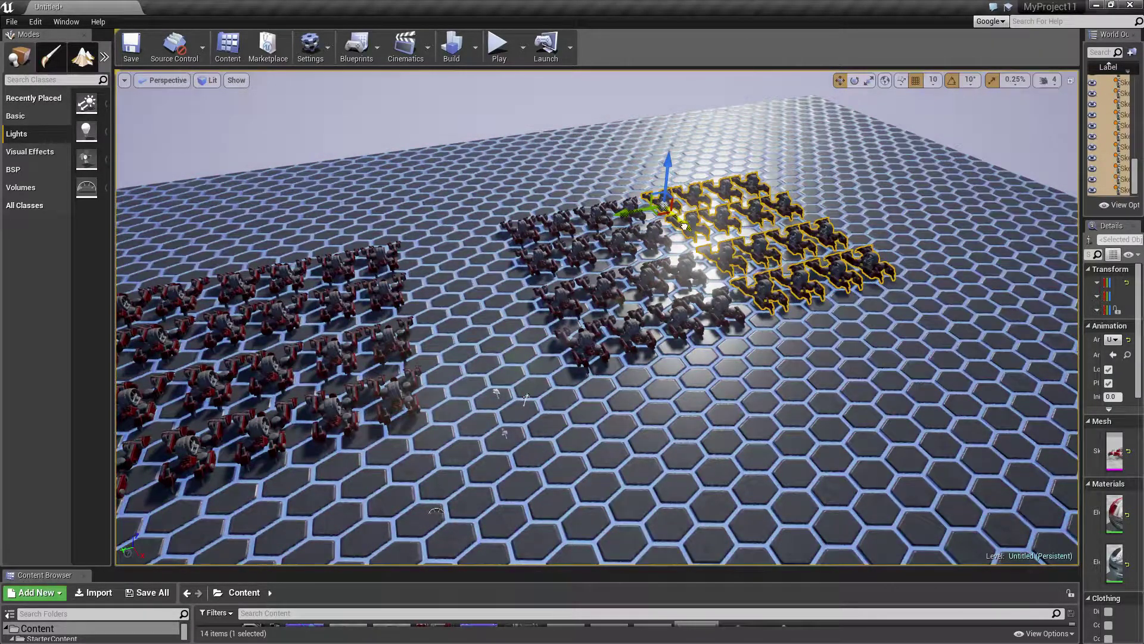
alt+drag(685, 225, 837, 405)
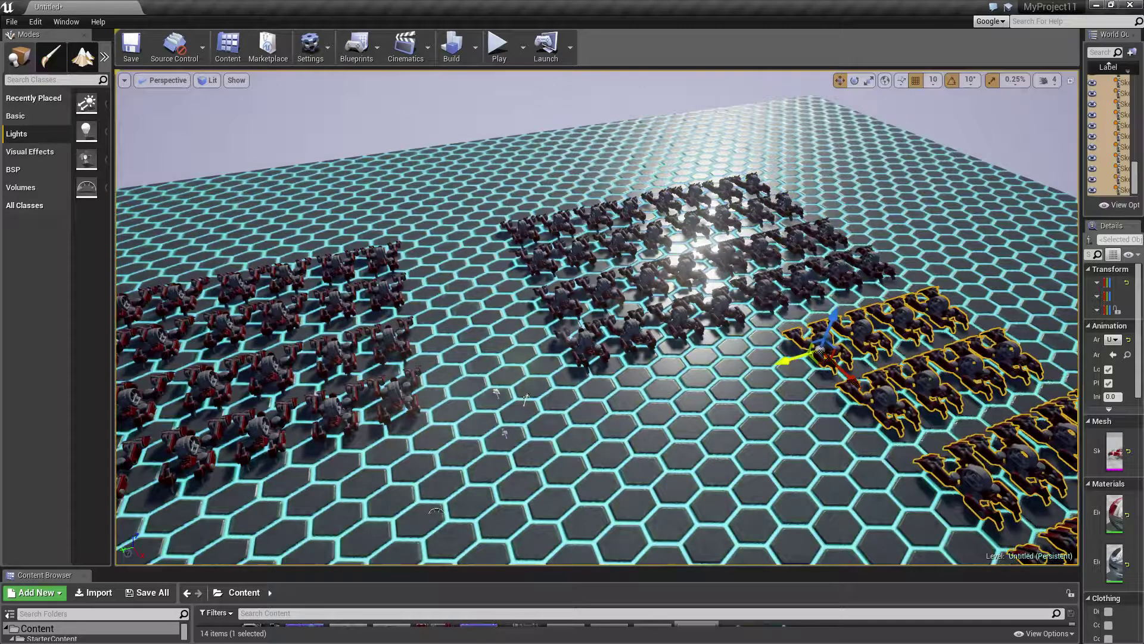
mouse_move(782, 361)
mouse_down()
mouse_move(558, 454)
mouse_move(120, 505)
mouse_up()
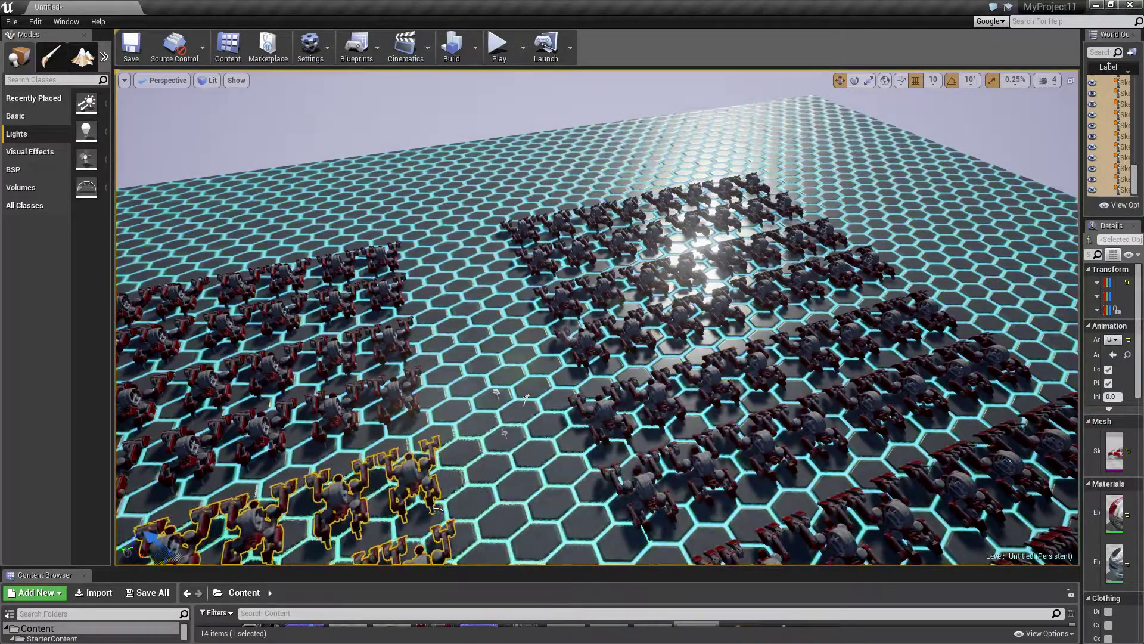
key(f)
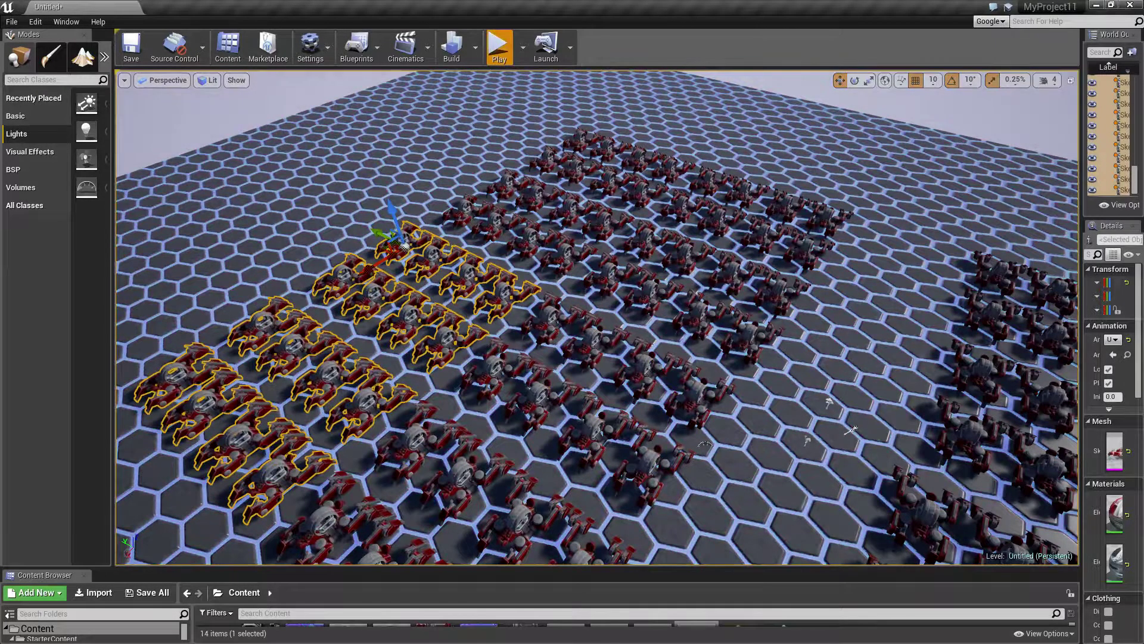
Playtest the walker crowd, stop it with Esc, and enlarge the Content Browser to show assets
click(498, 45)
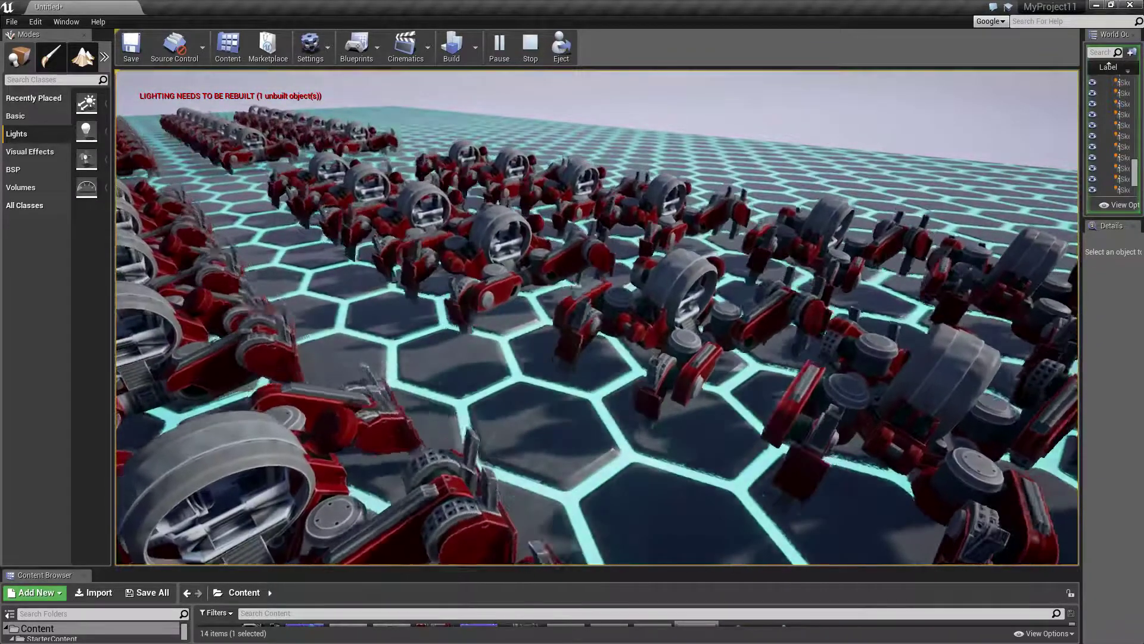
key(Escape)
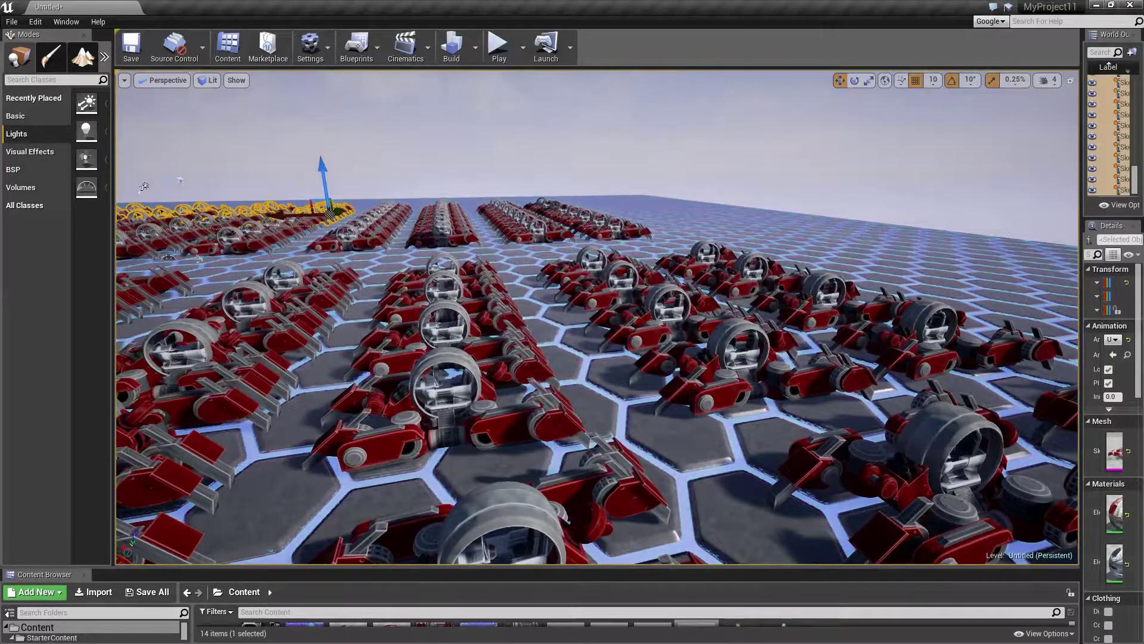
drag(57, 570, 57, 398)
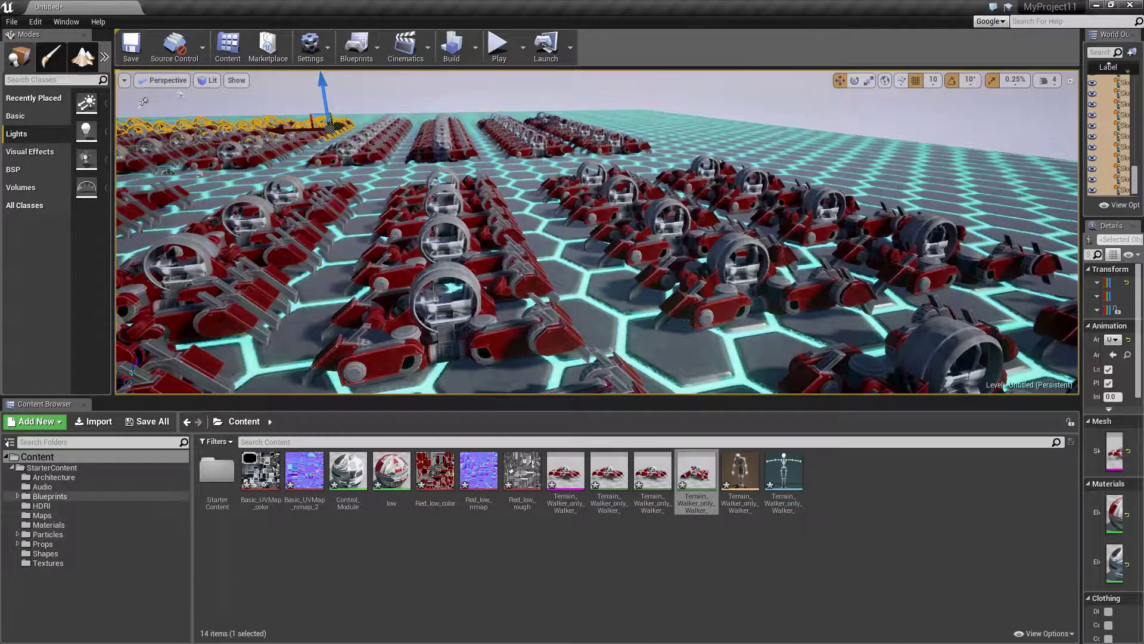
Place P_Fire from StarterContent > Particles among the robots and scale it up much larger
click(47, 534)
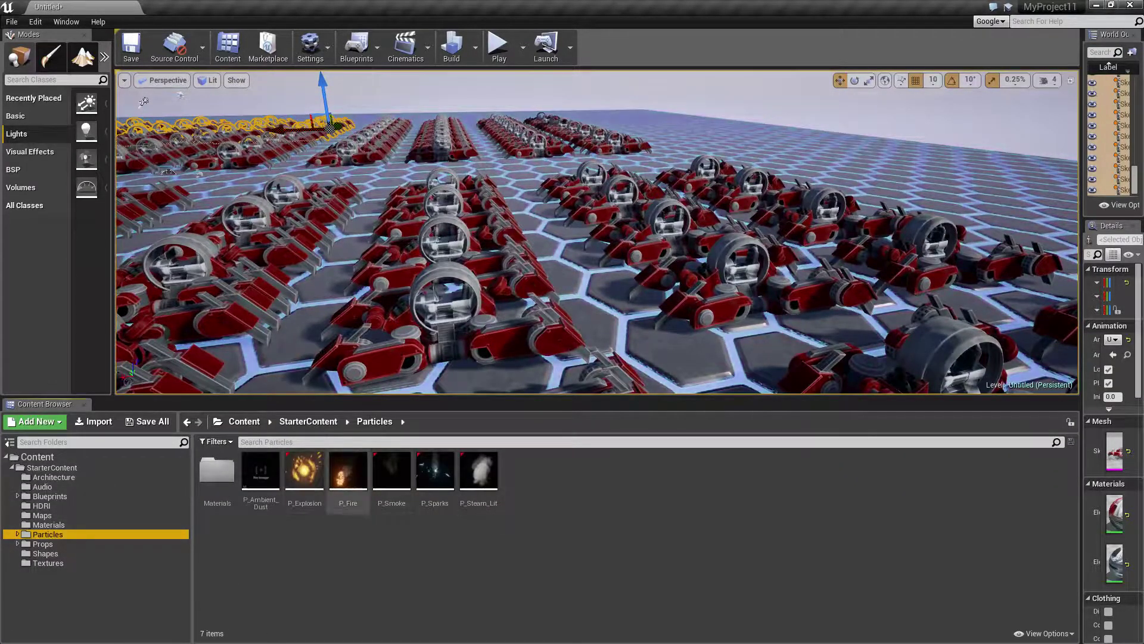
drag(348, 471, 463, 327)
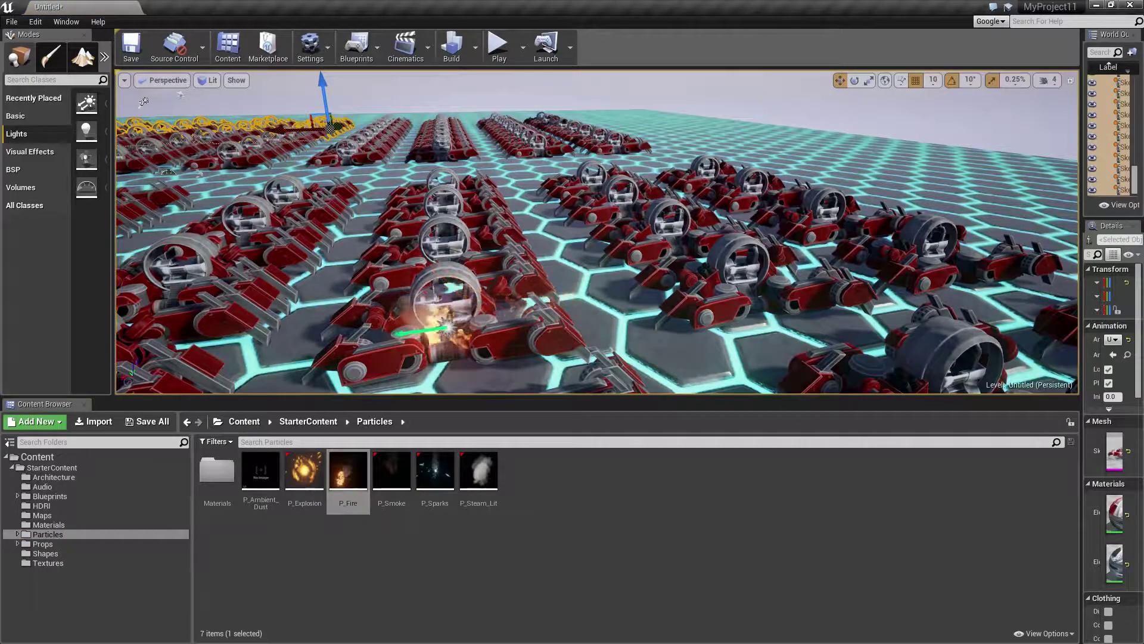
key(r)
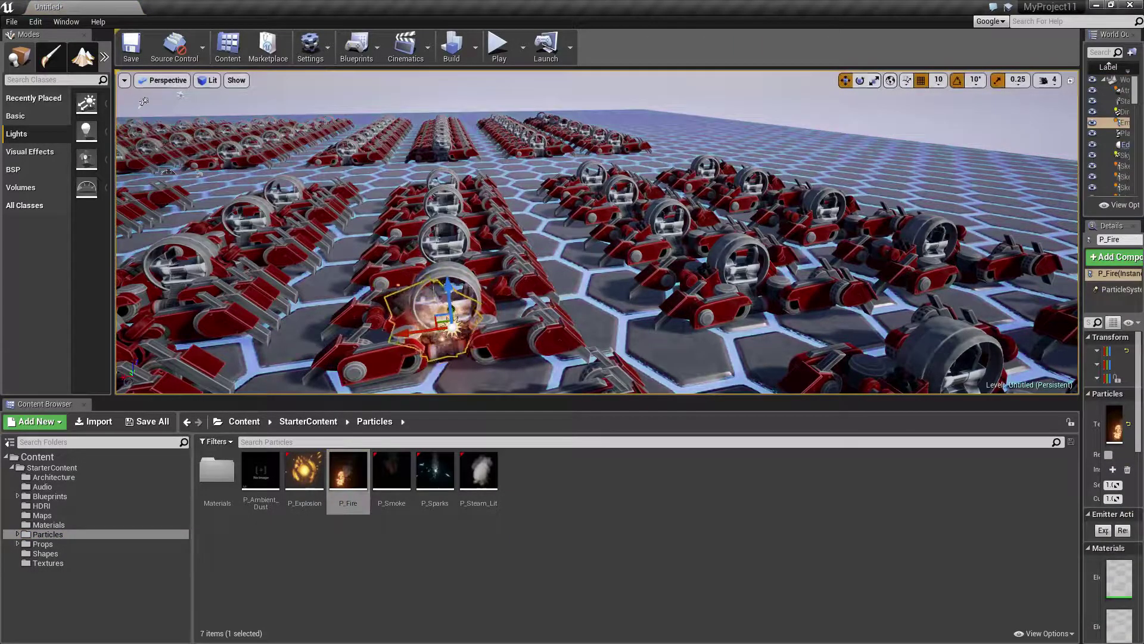
drag(451, 327, 494, 298)
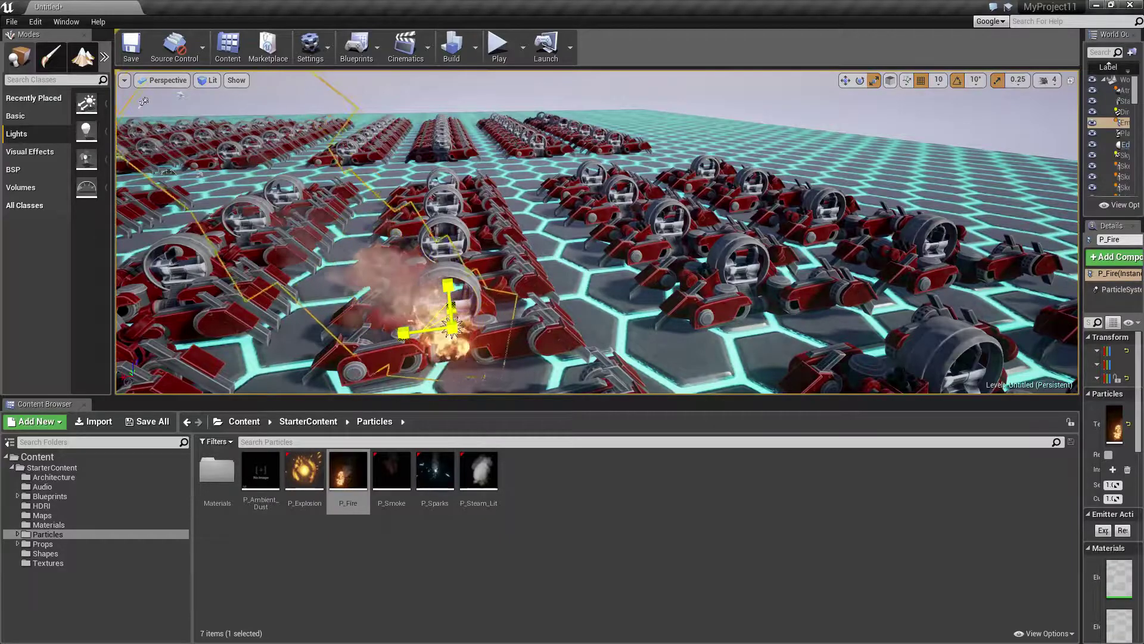
key(f)
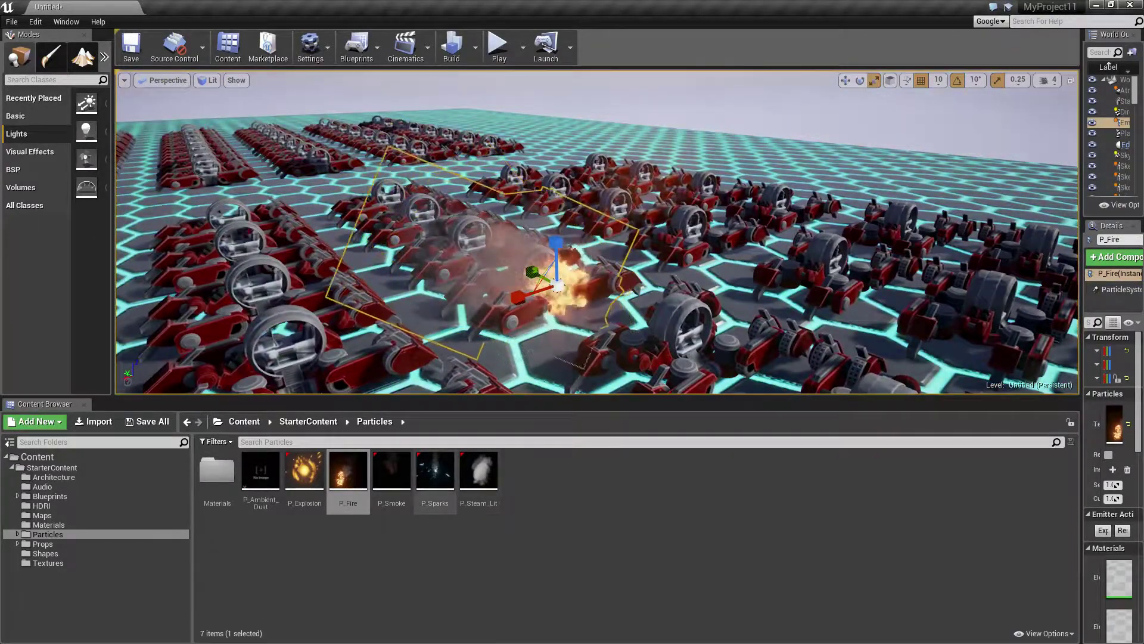
Add P_Steam_Lit beside the fire and preview both effects in a play session
drag(478, 471, 694, 338)
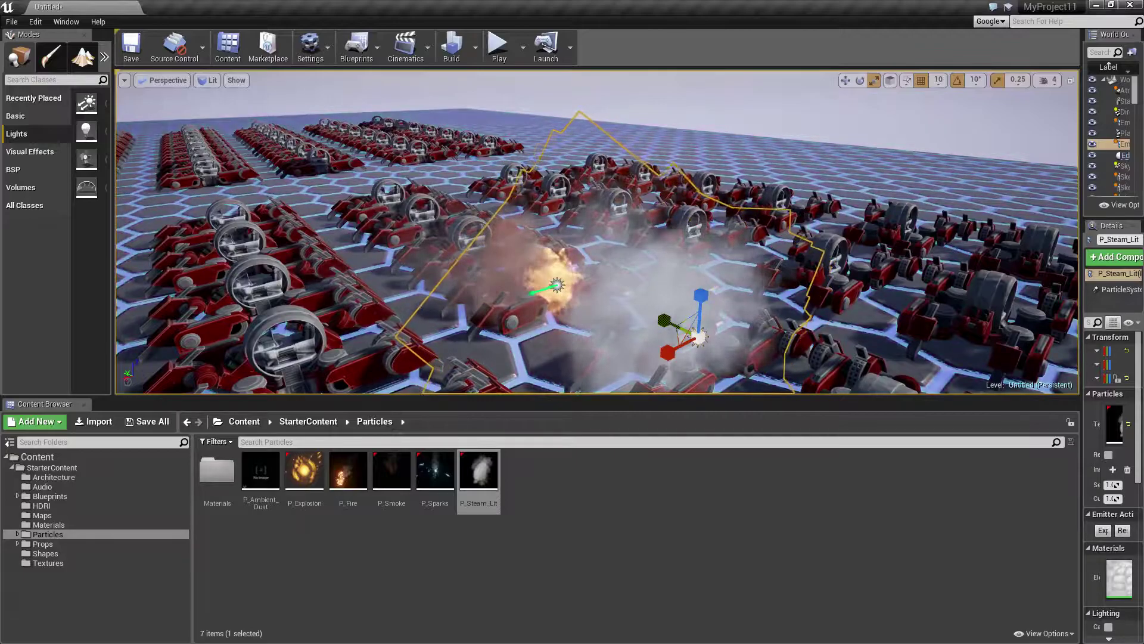
click(499, 45)
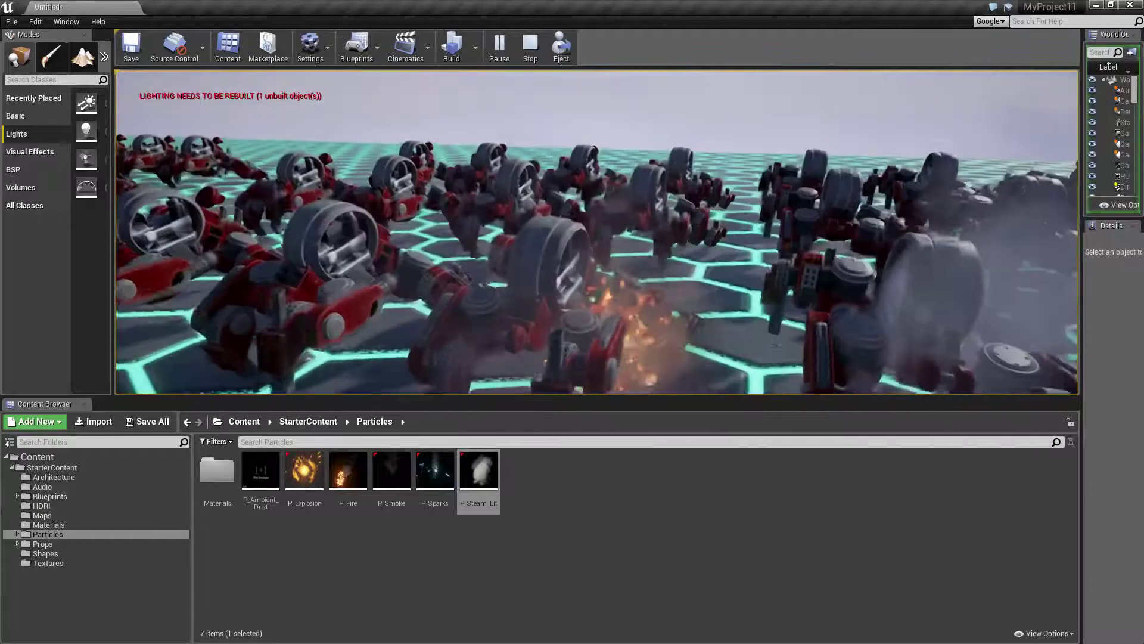
key(Escape)
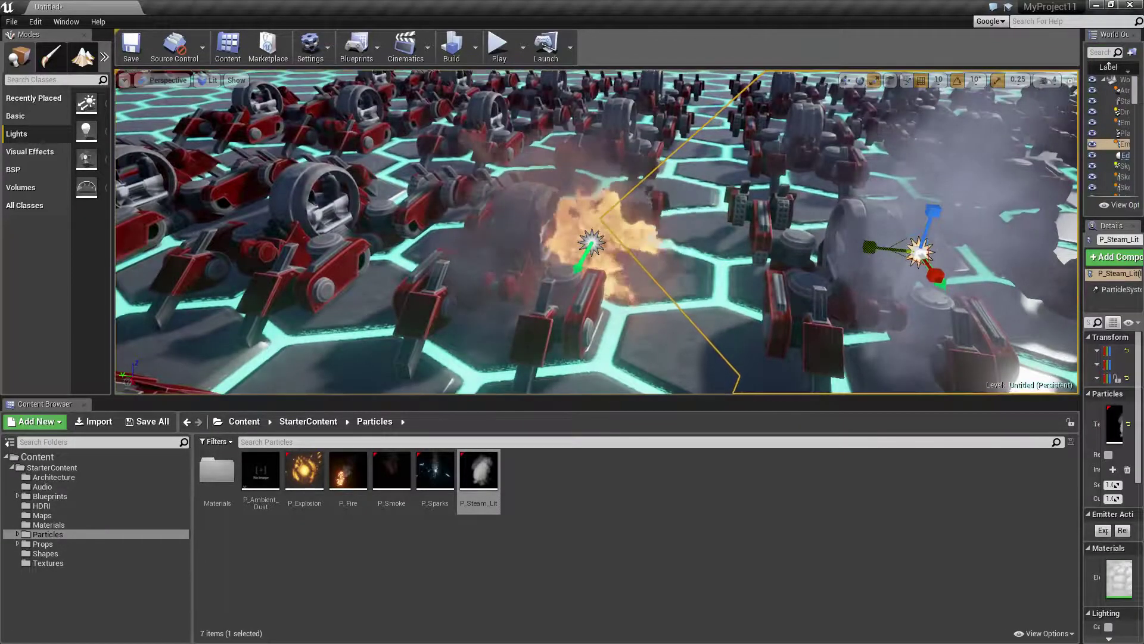
Select P_Fire, move it further left, and run another play session to check it
key(Up)
key(Up)
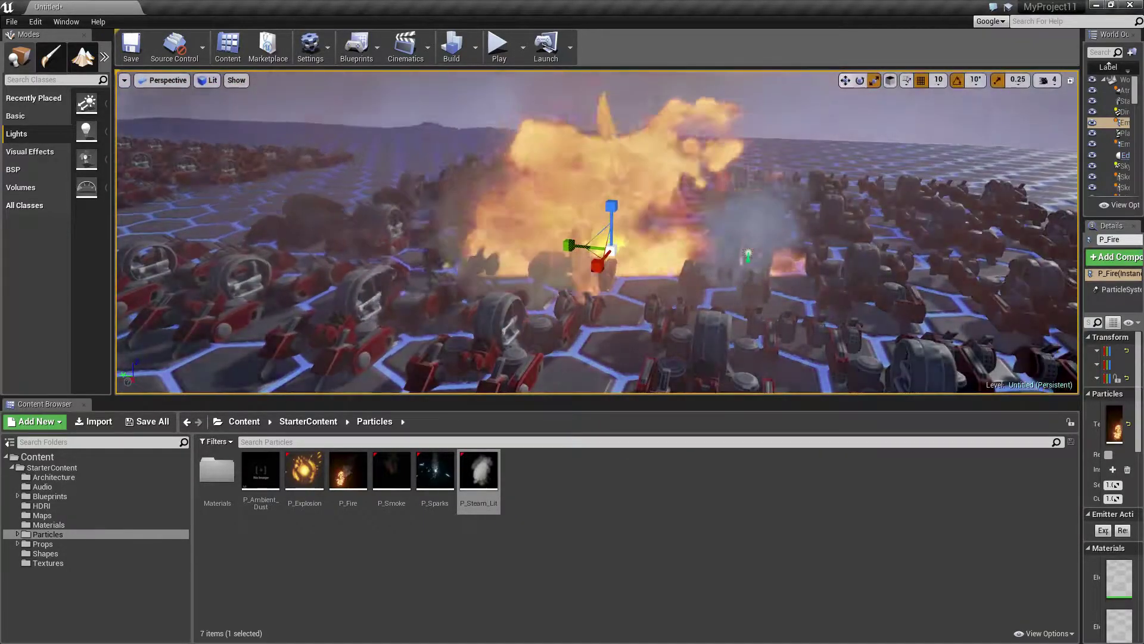
drag(571, 245, 534, 246)
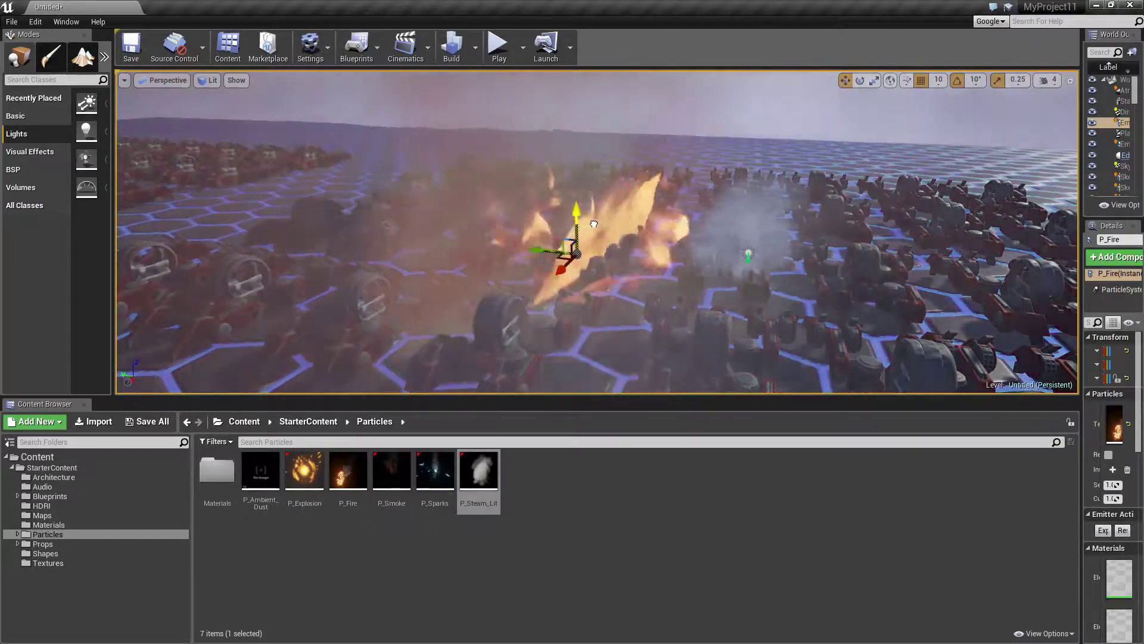
click(499, 46)
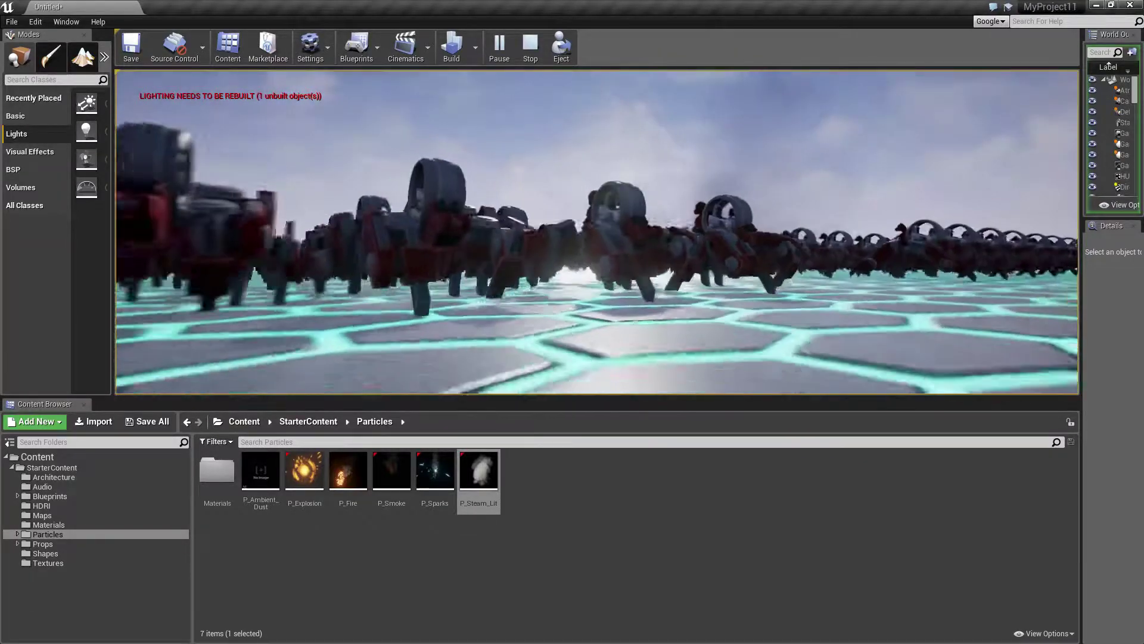
key(Escape)
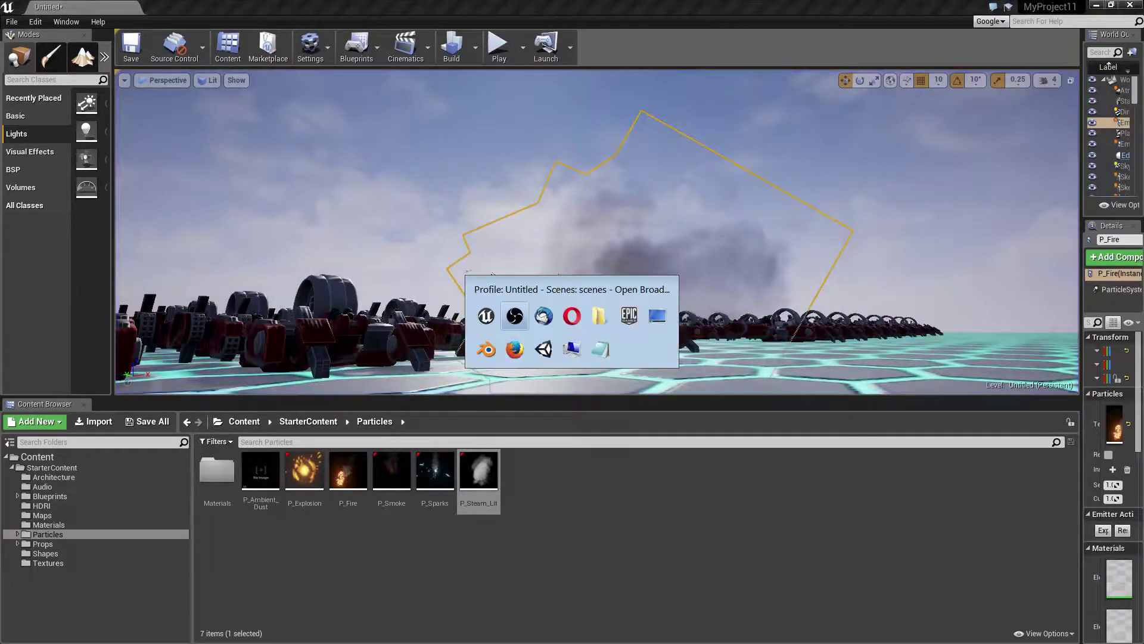